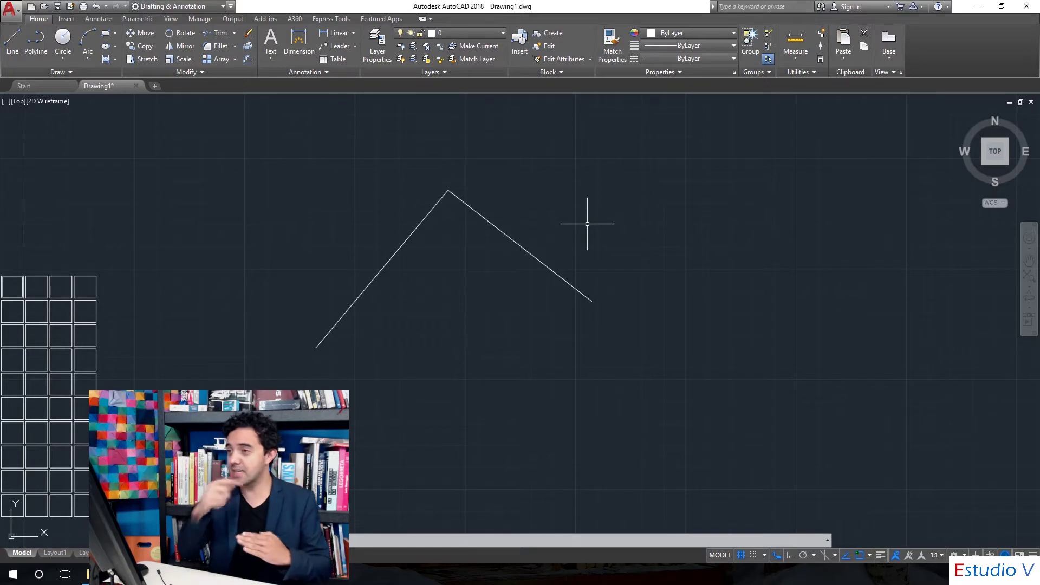
- Try to fillet the corner between the two sloping segments with the current radius
left_click(235, 46)
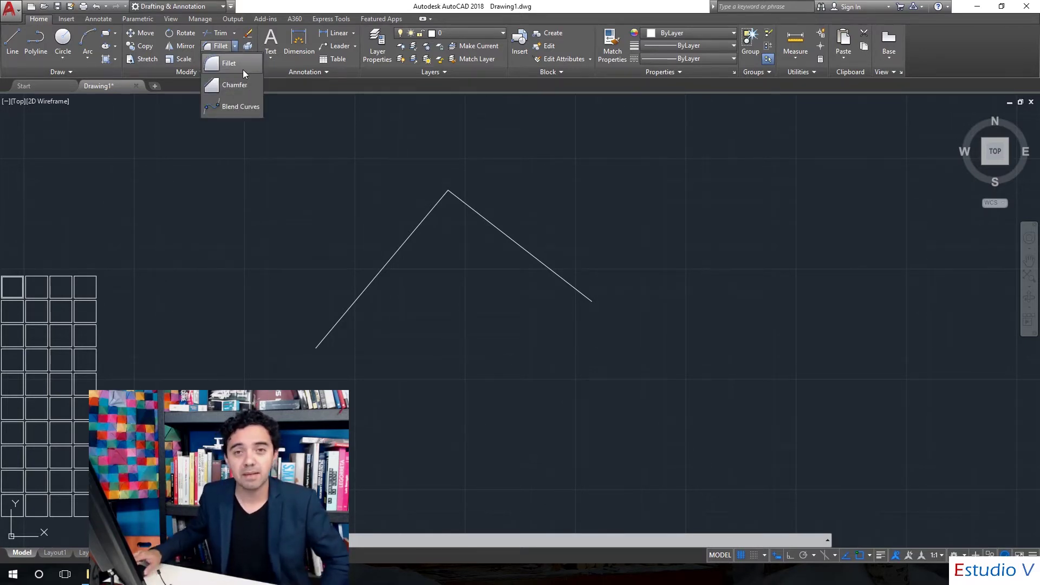
left_click(243, 70)
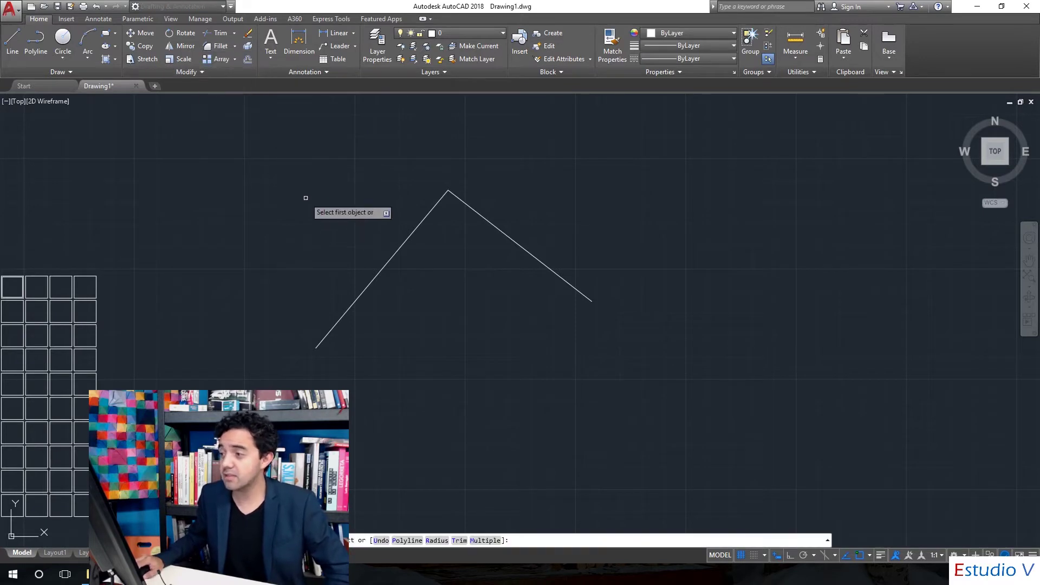
middle_click_drag(305, 201, 261, 207)
left_click(373, 234)
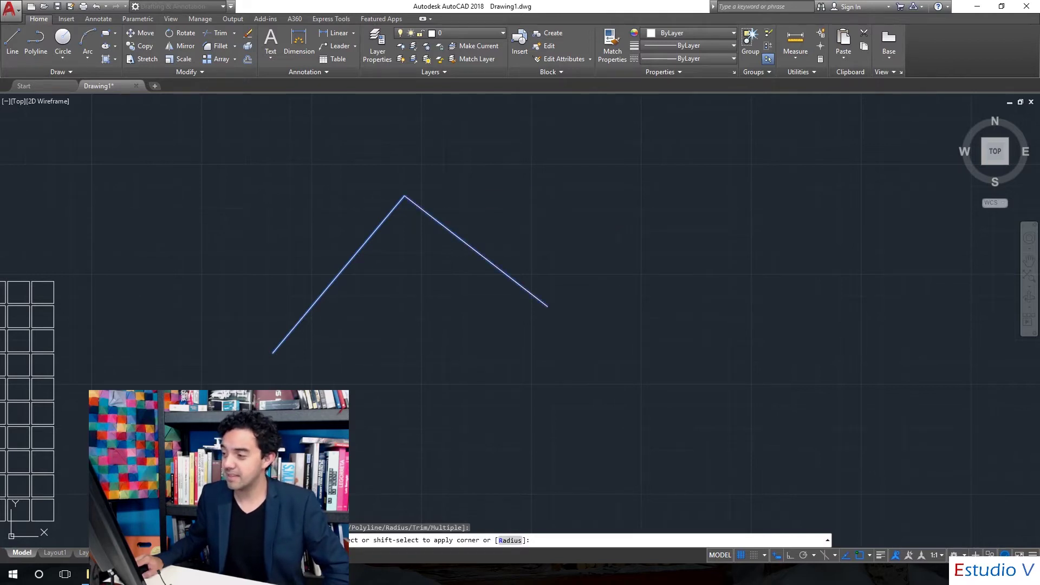
left_click(466, 243)
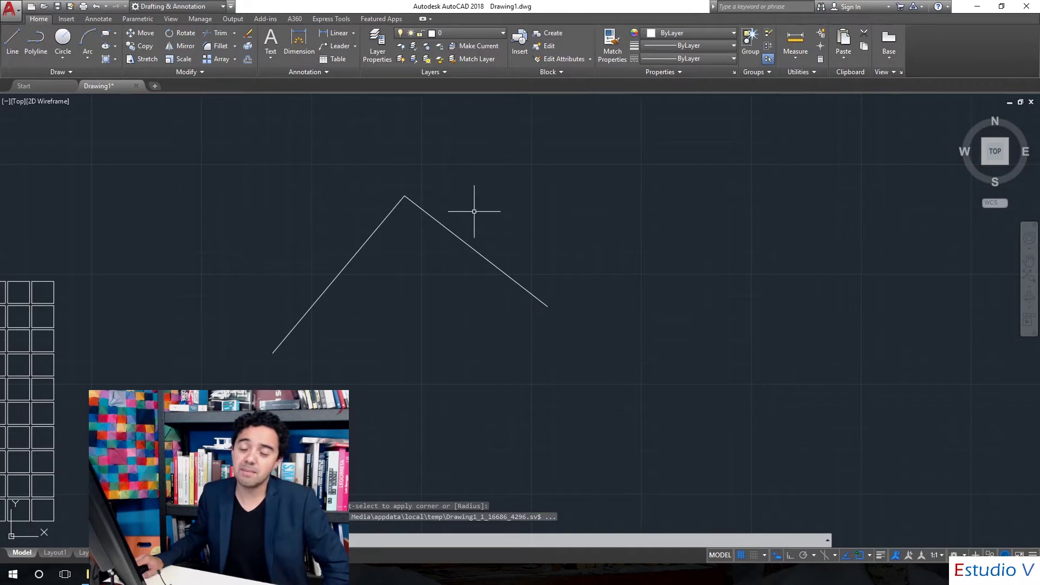
scroll(474, 212, "up", 2)
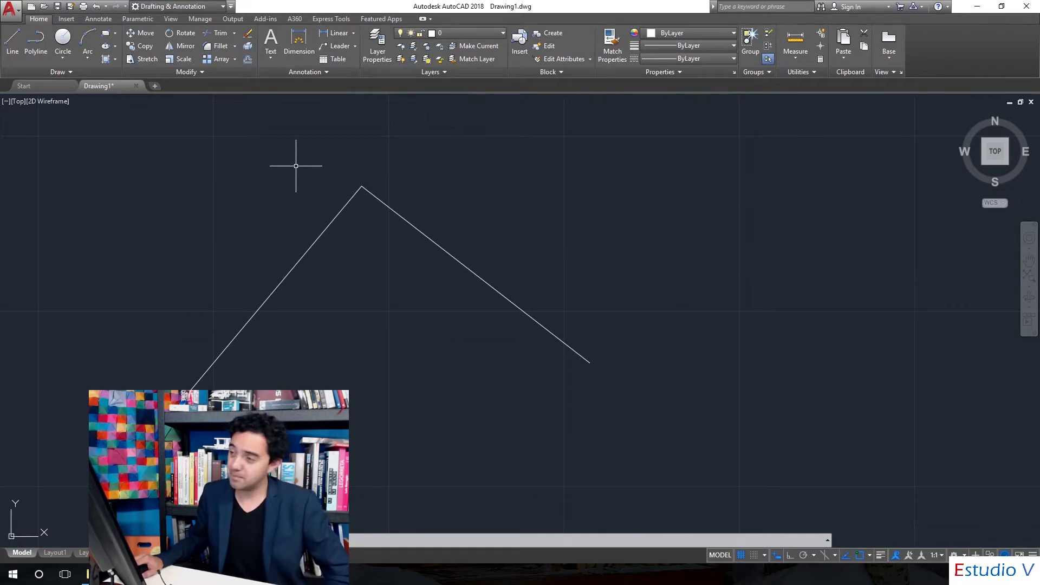
- Start a fillet with a radius of 10 and choose the left sloping segment as the first object
left_click(217, 46)
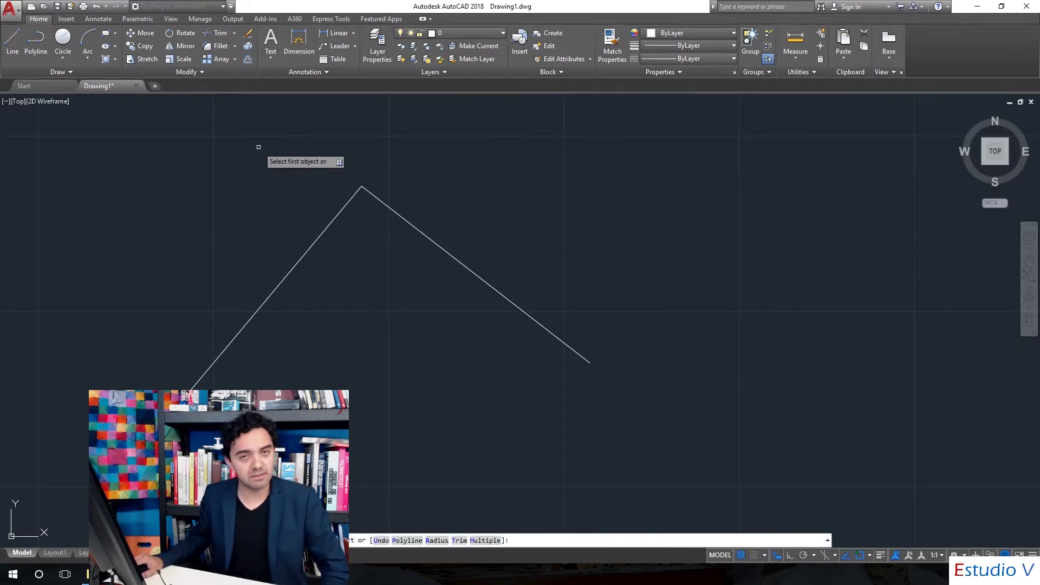
right_click(558, 218)
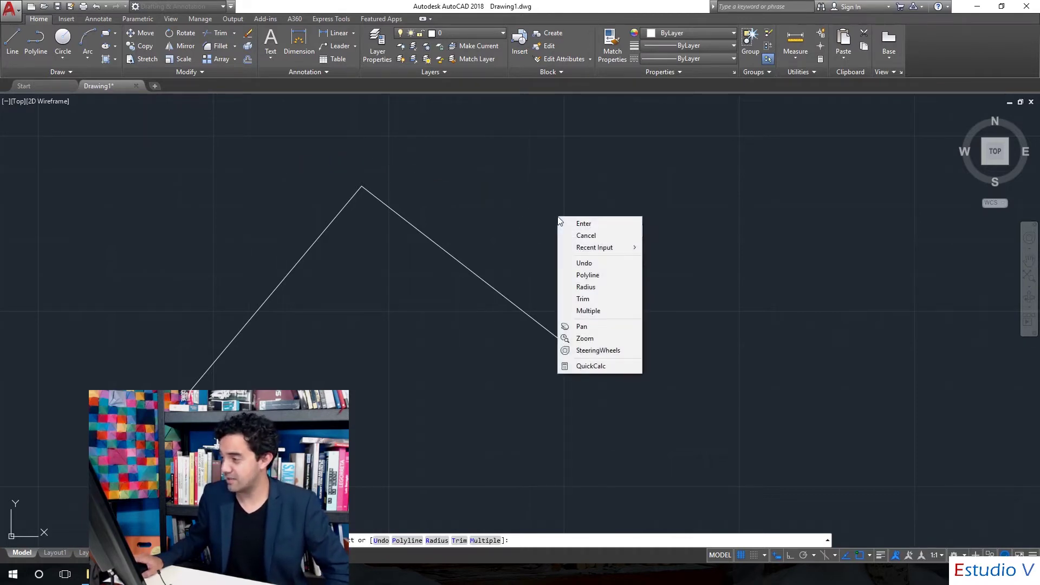
left_click(615, 288)
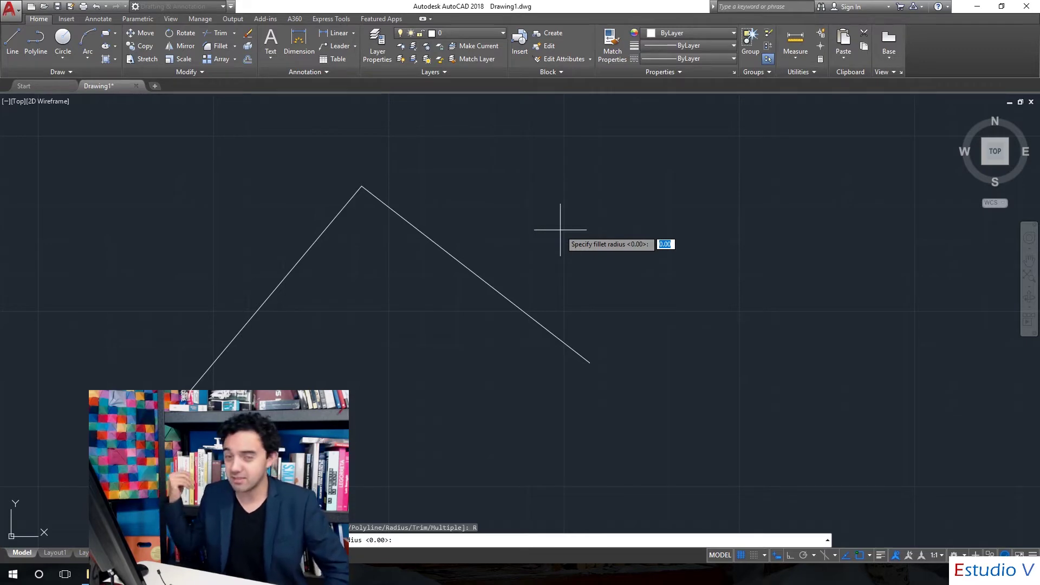
type("10")
key("Return")
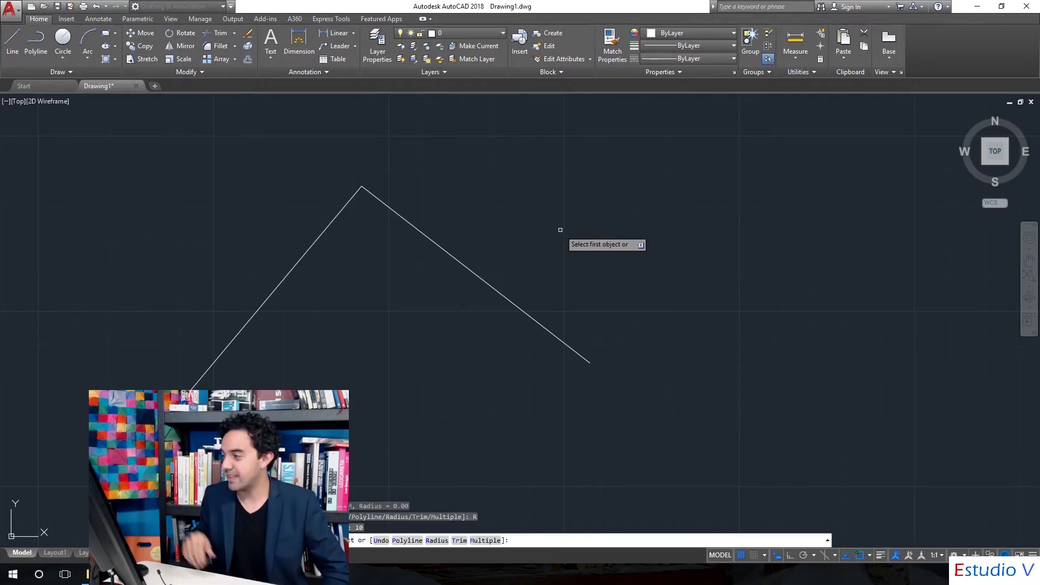
left_click(321, 235)
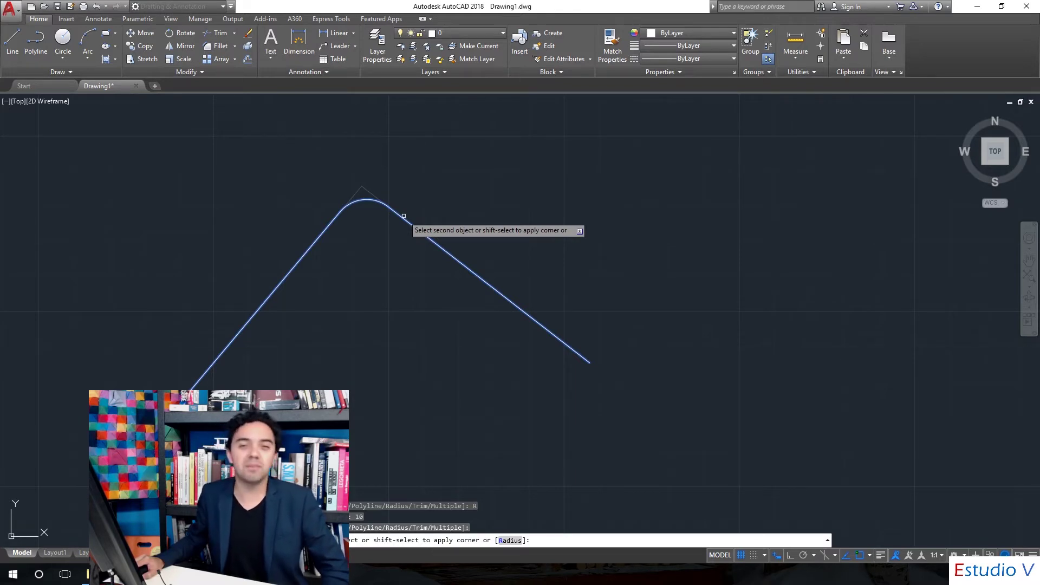
- Change the radius of the running fillet to 20
right_click(463, 183)
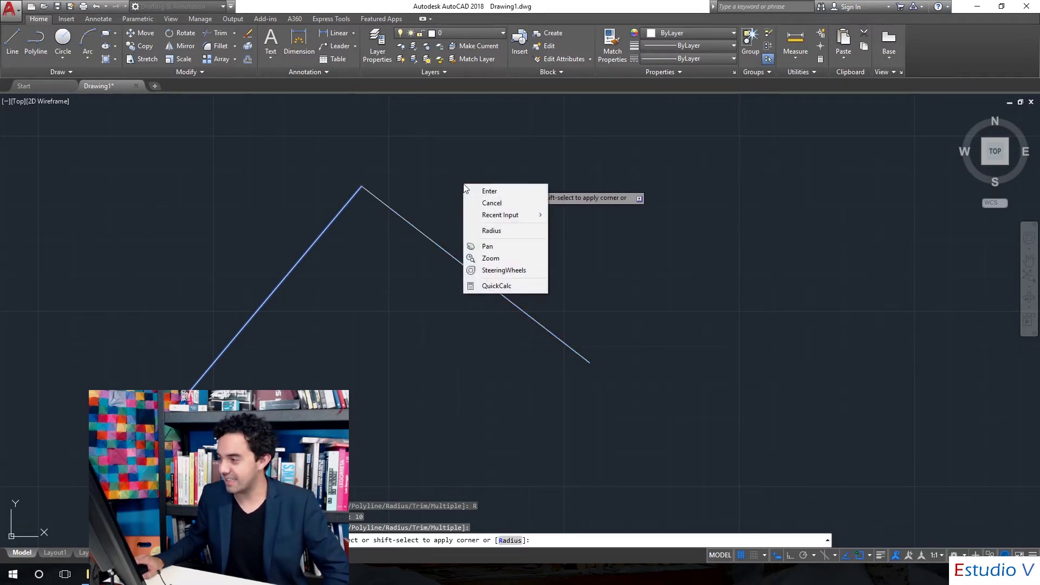
left_click(493, 233)
type("20")
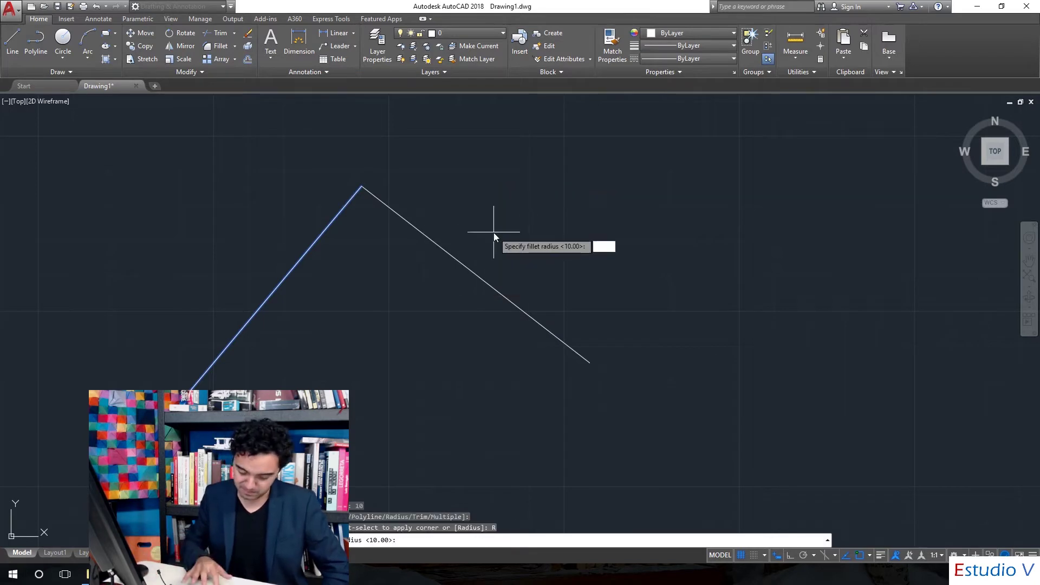
key("Return")
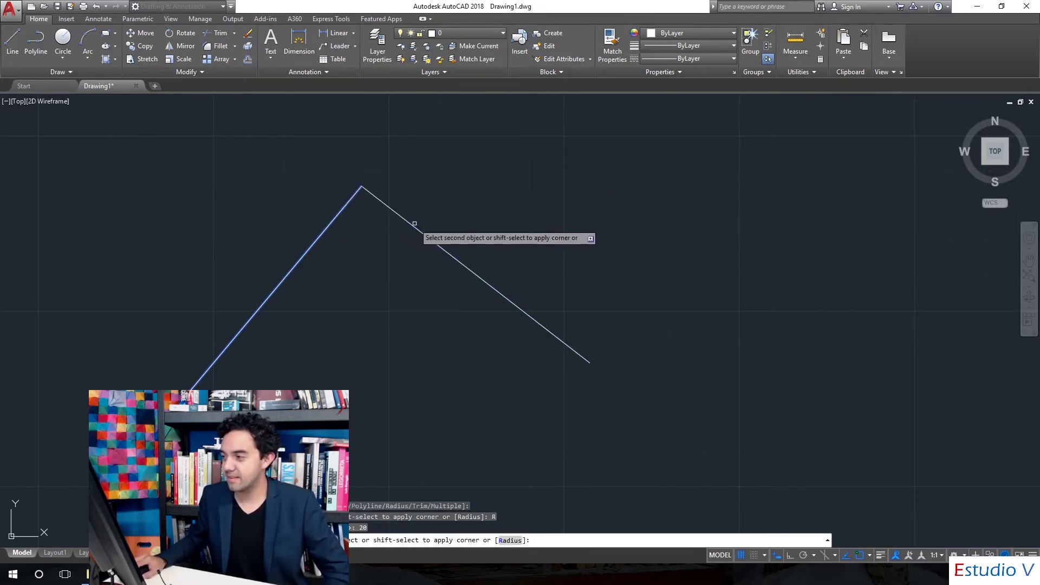
- Set the fillet radius to 40 and round the corner by choosing the right sloping segment
right_click(516, 218)
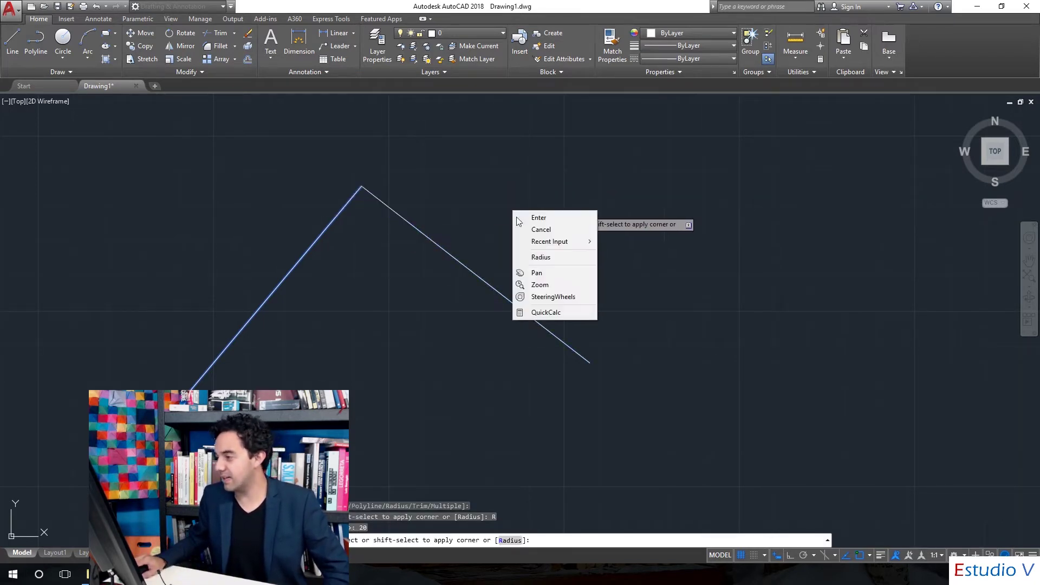
left_click(542, 258)
type("40")
key("Return")
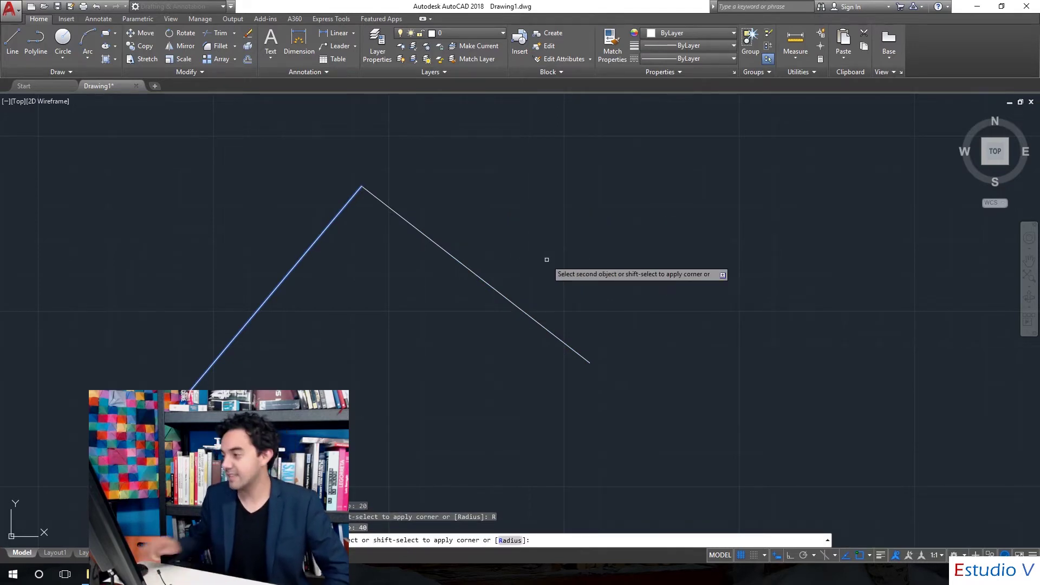
left_click(442, 247)
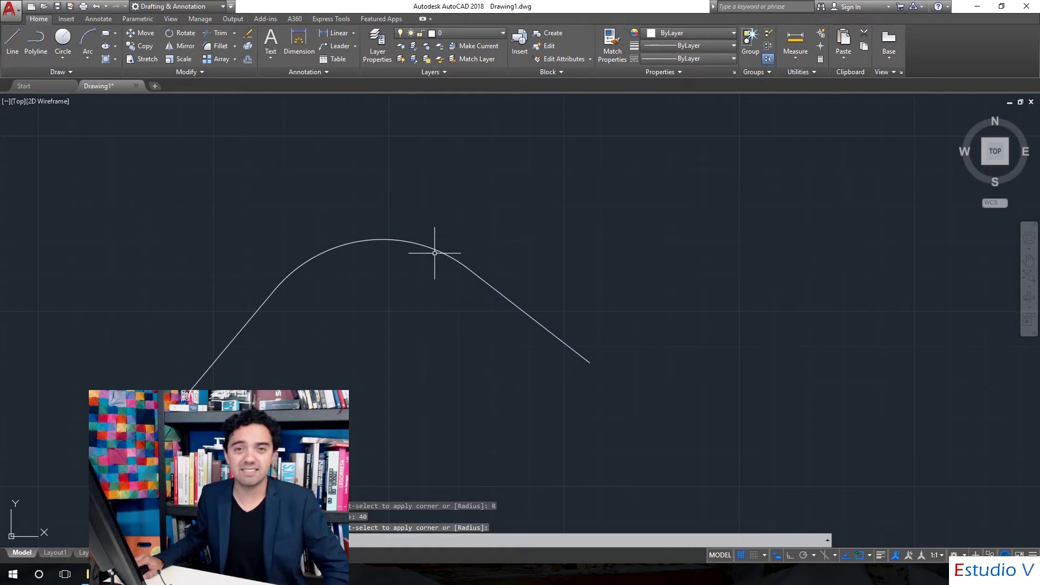
- Erase the whole rounded two-segment shape
left_click(620, 432)
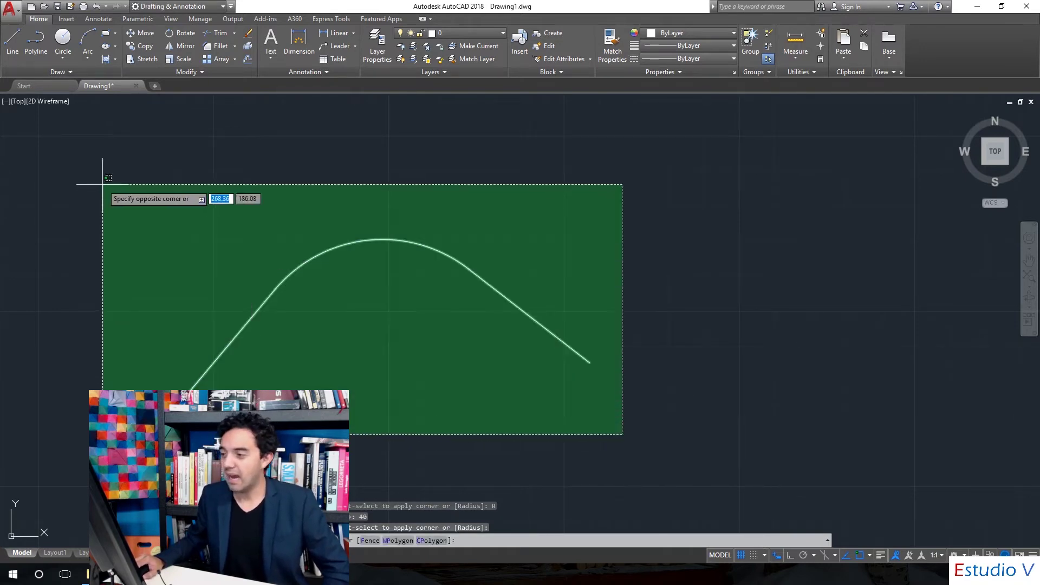
left_click(108, 183)
key("Delete")
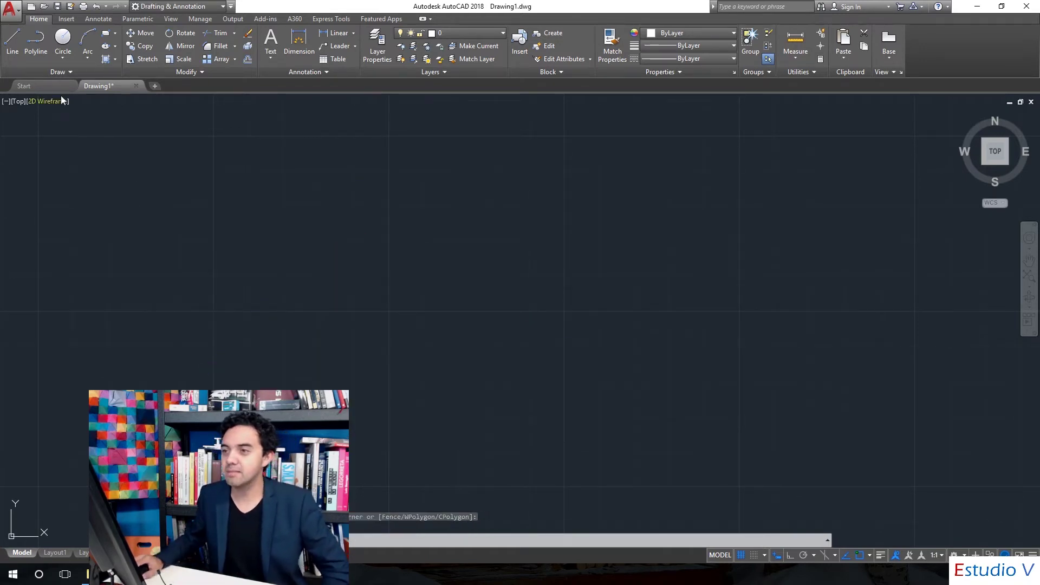
- Draw an open zigzag polyline of six segments with three peaks and two valleys
left_click(34, 48)
left_click(241, 287)
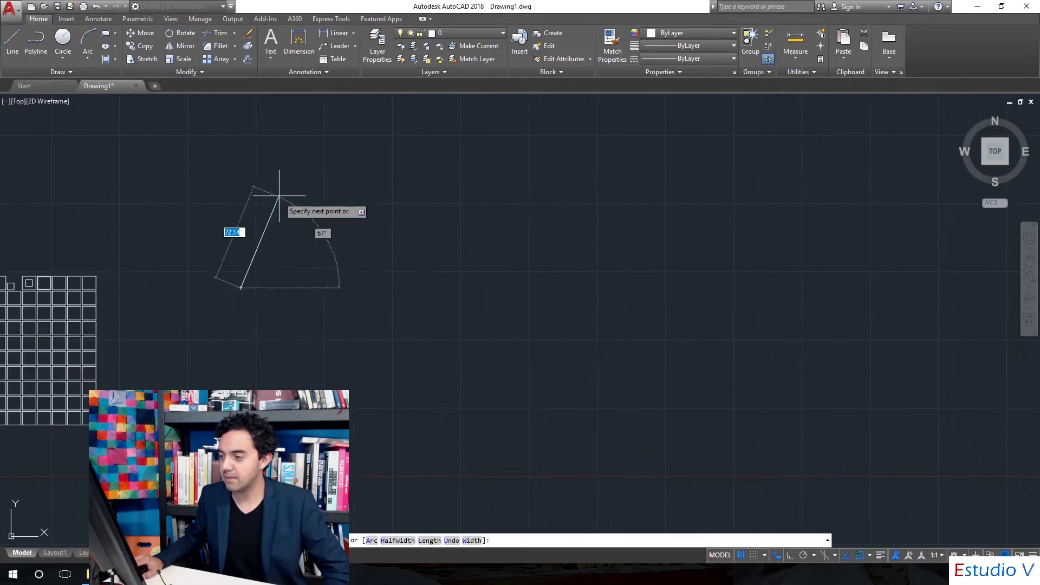
left_click(283, 188)
left_click(356, 282)
left_click(439, 194)
left_click(486, 267)
left_click(565, 201)
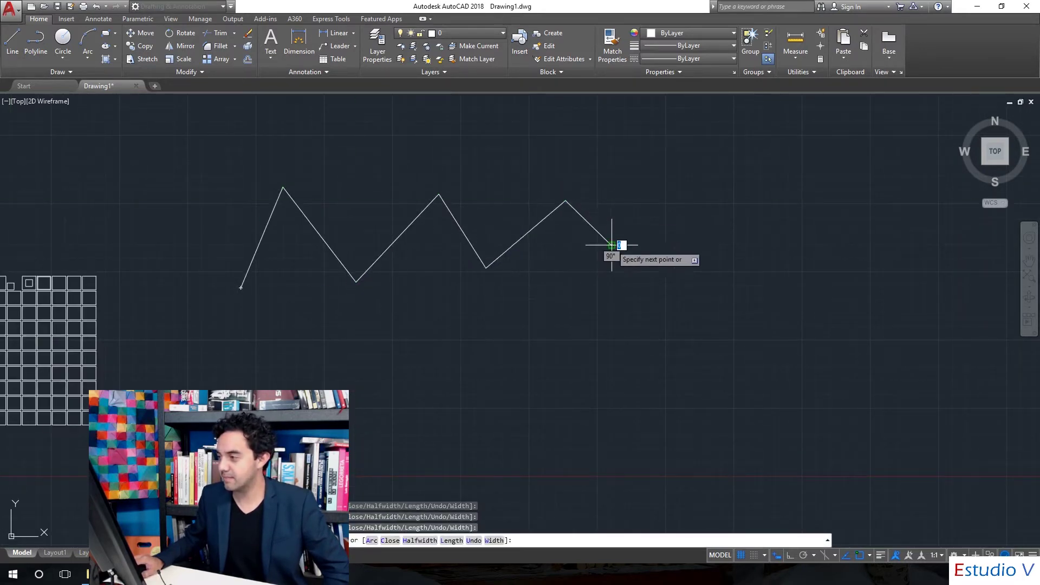
left_click(611, 245)
right_click(621, 190)
left_click(645, 198)
- Fillet the first peak of the zigzag polyline with a radius of 10
scroll(348, 202, "up", 4)
scroll(349, 202, "down", 2)
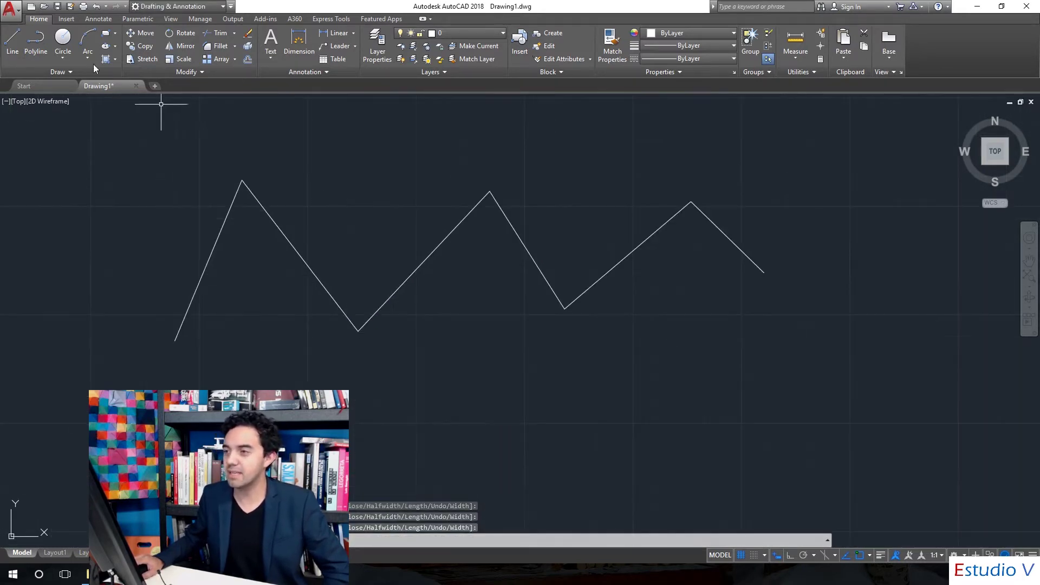
left_click(220, 46)
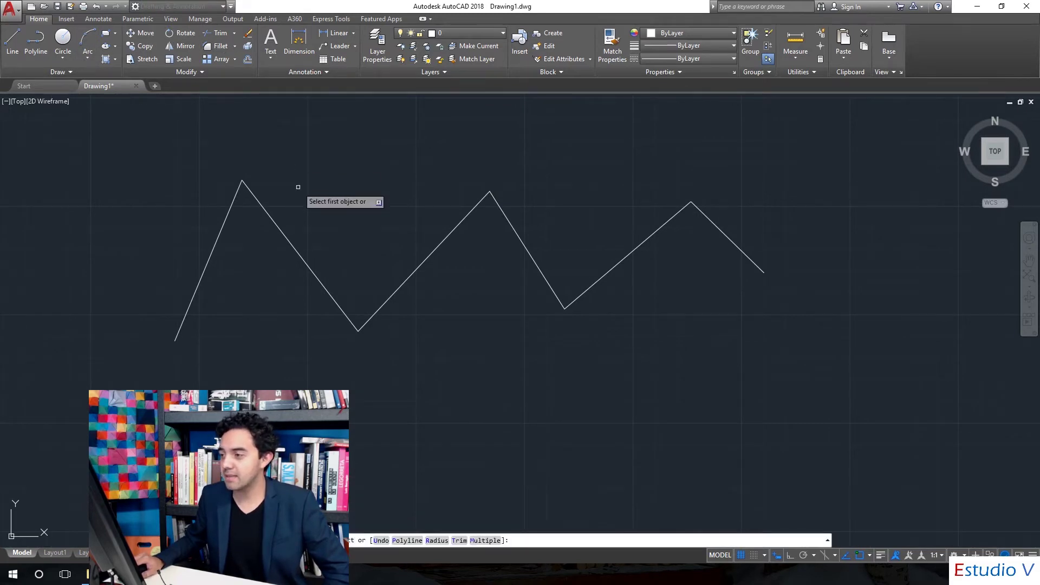
right_click(299, 186)
left_click(326, 253)
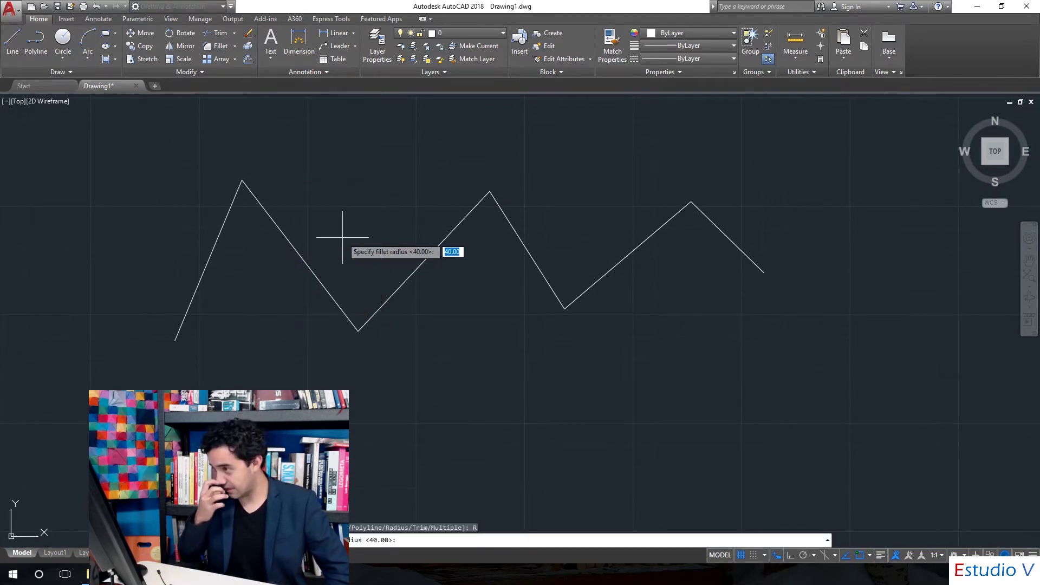
type("10")
key("Return")
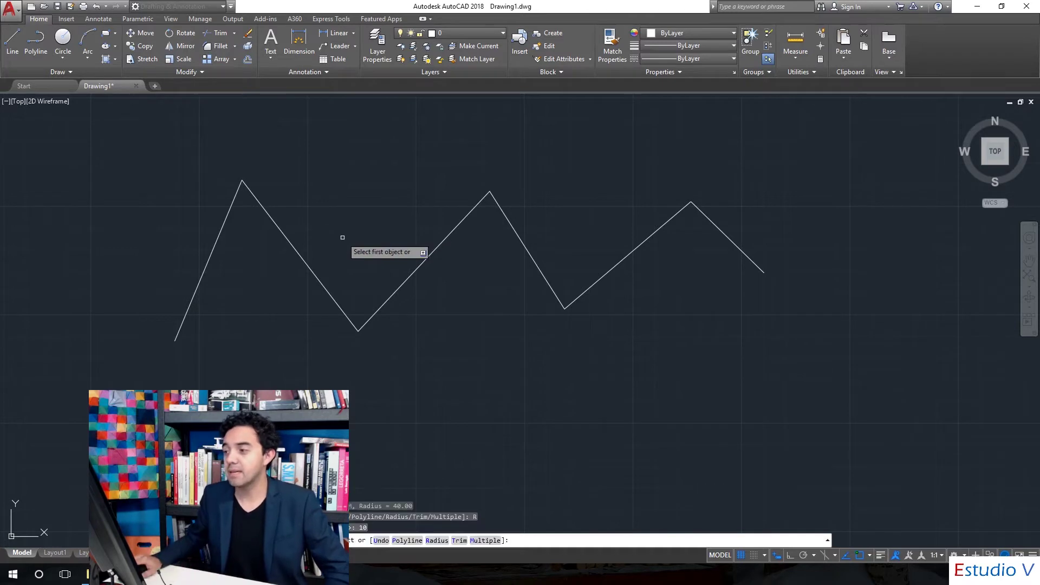
left_click(224, 226)
left_click(258, 215)
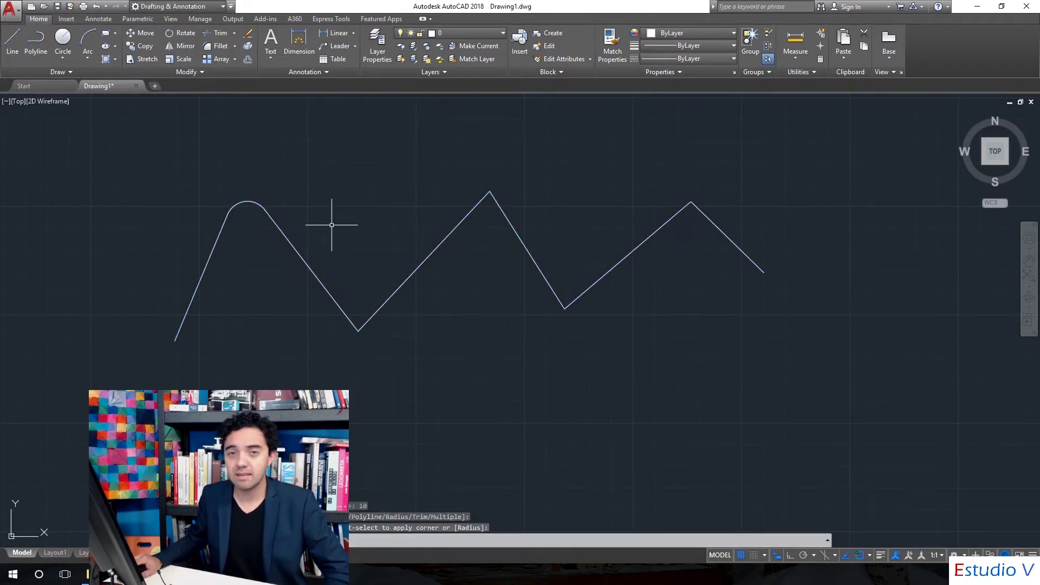
- Fillet the remaining four corners of the zigzag polyline in one run with the Multiple option
left_click(217, 46)
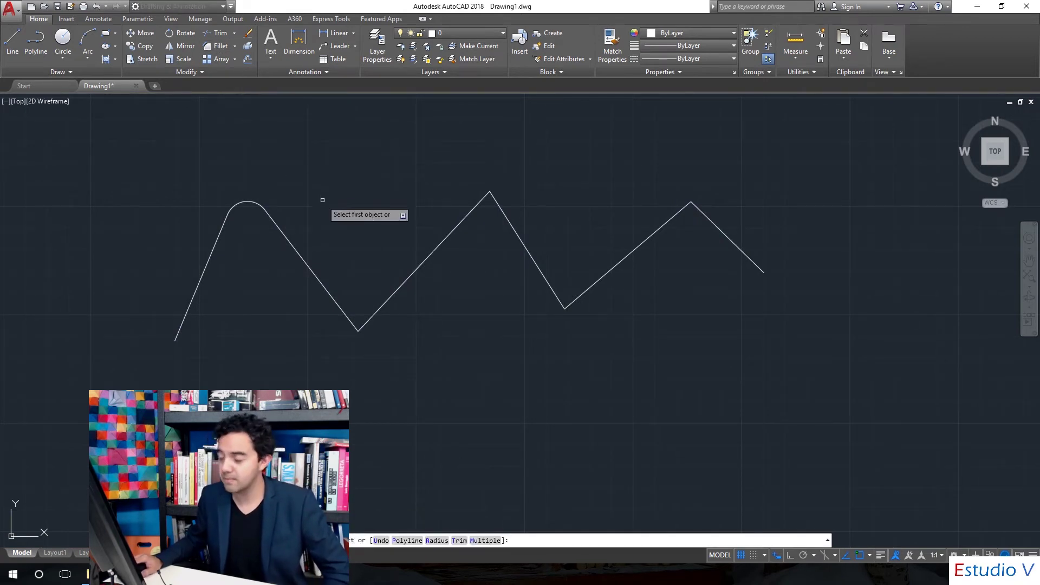
right_click(325, 193)
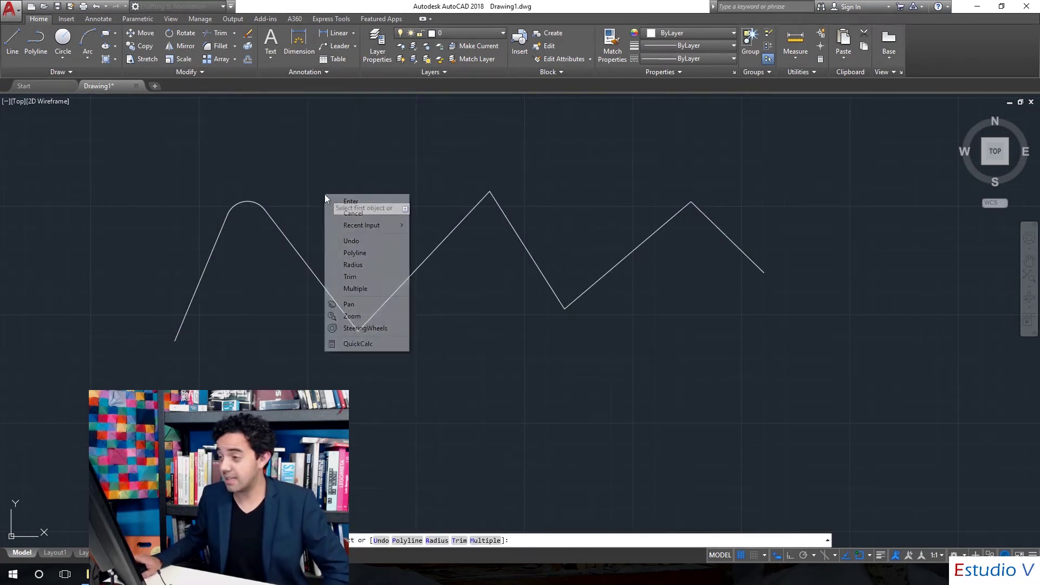
left_click(366, 290)
left_click(347, 317)
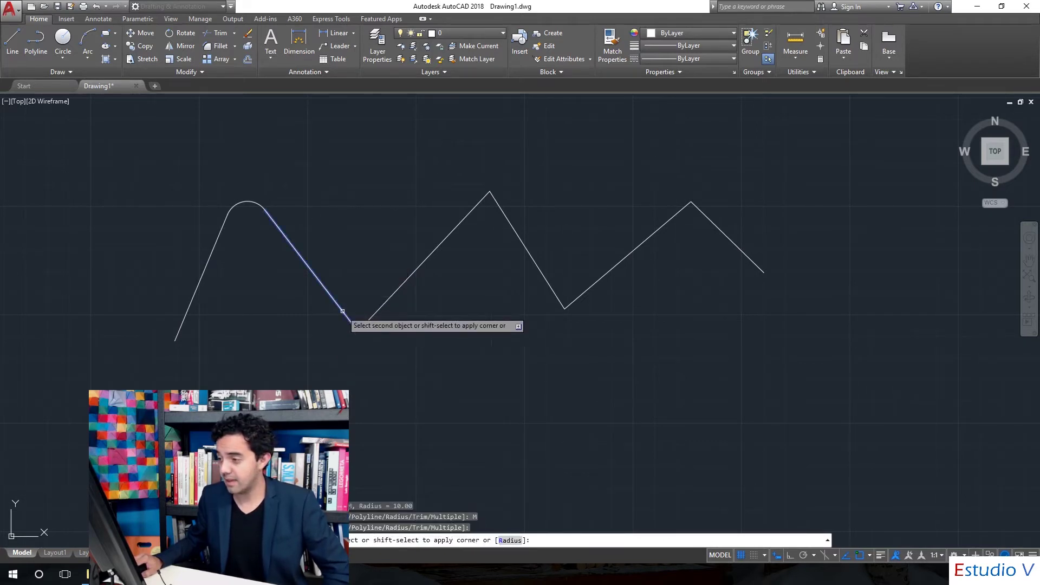
left_click(384, 311)
left_click(475, 206)
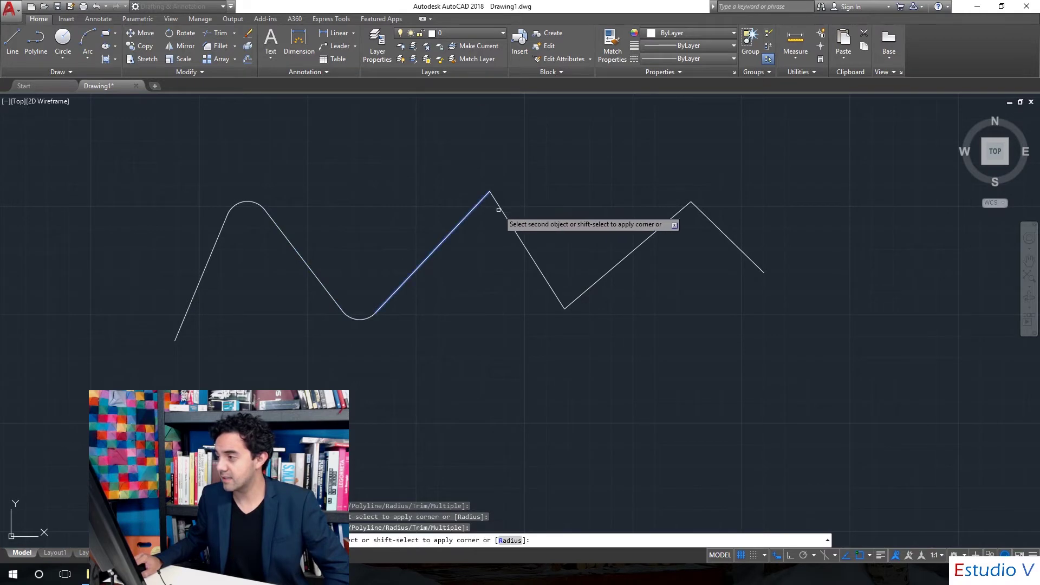
left_click(499, 209)
left_click(552, 288)
left_click(593, 293)
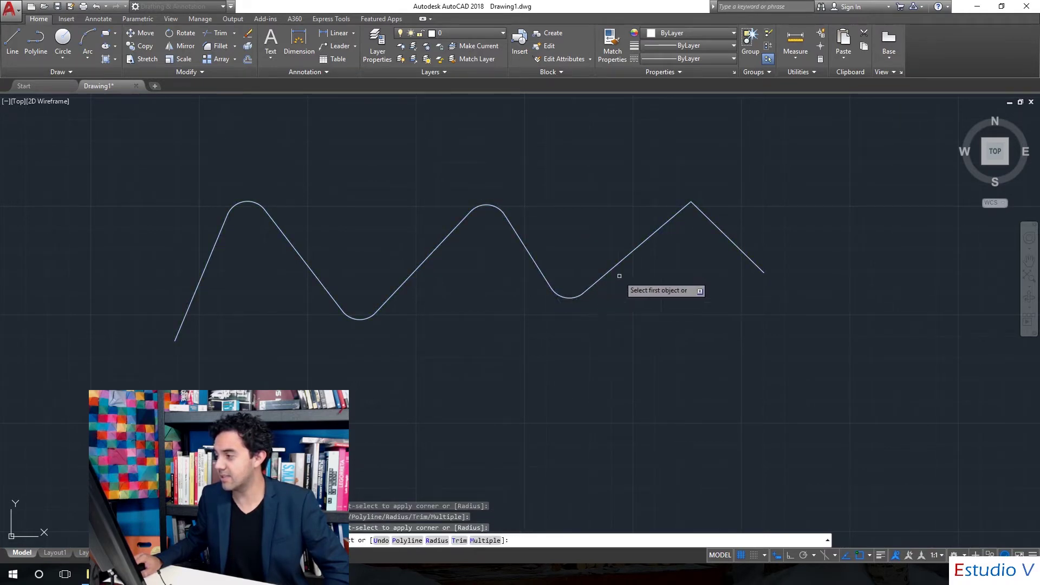
left_click(665, 222)
left_click(698, 210)
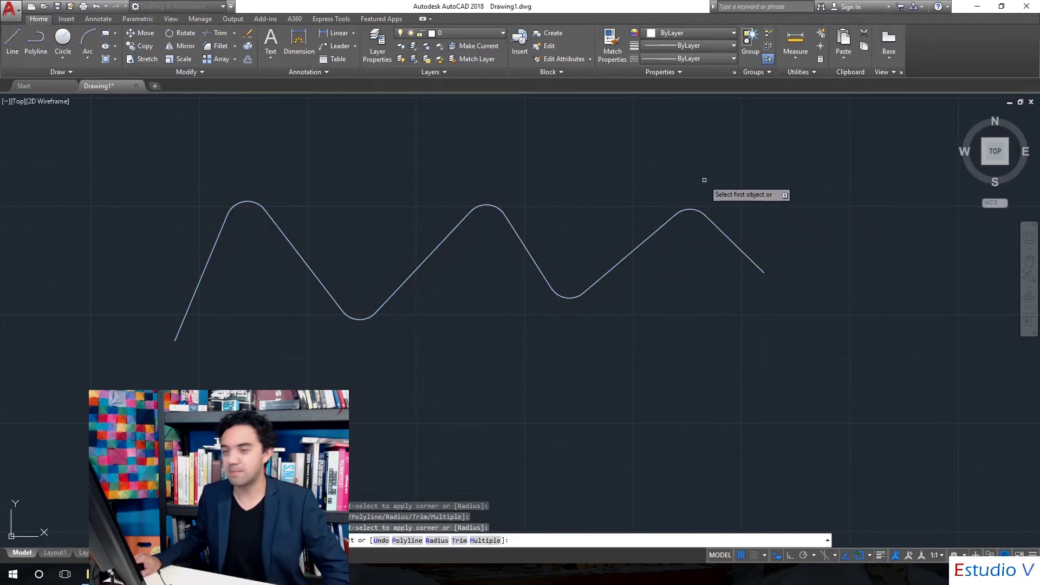
right_click(660, 179)
left_click(671, 186)
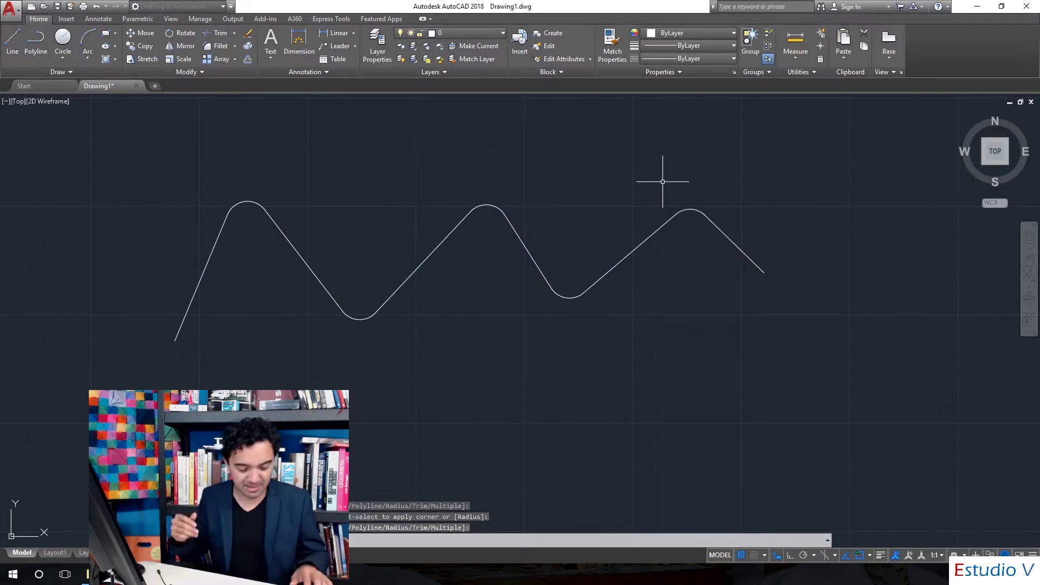
- Undo all the fillets on the zigzag polyline and leave it unselected
key("ctrl+z")
key("ctrl+z")
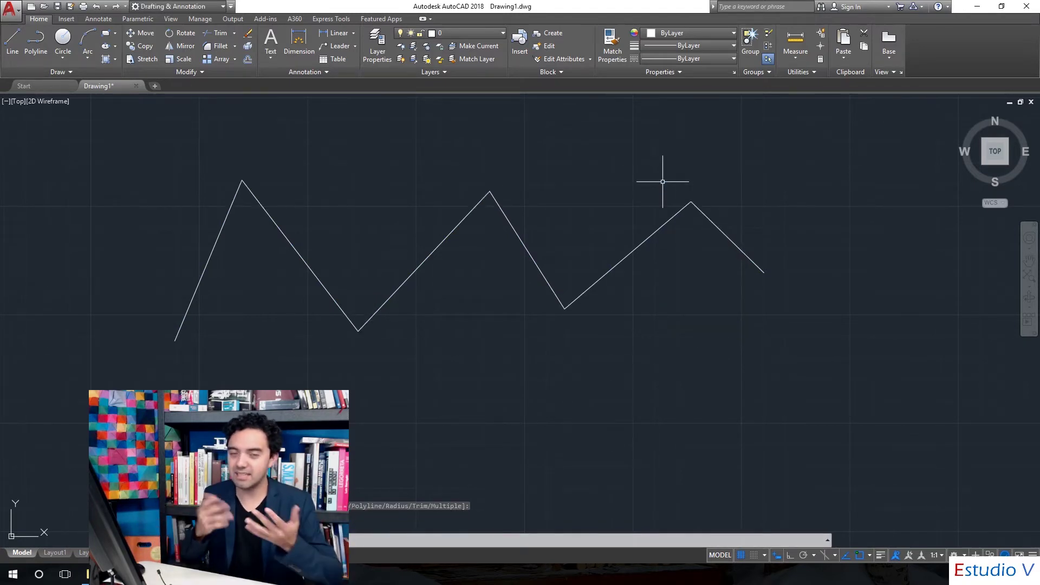
left_click(516, 228)
key("Escape")
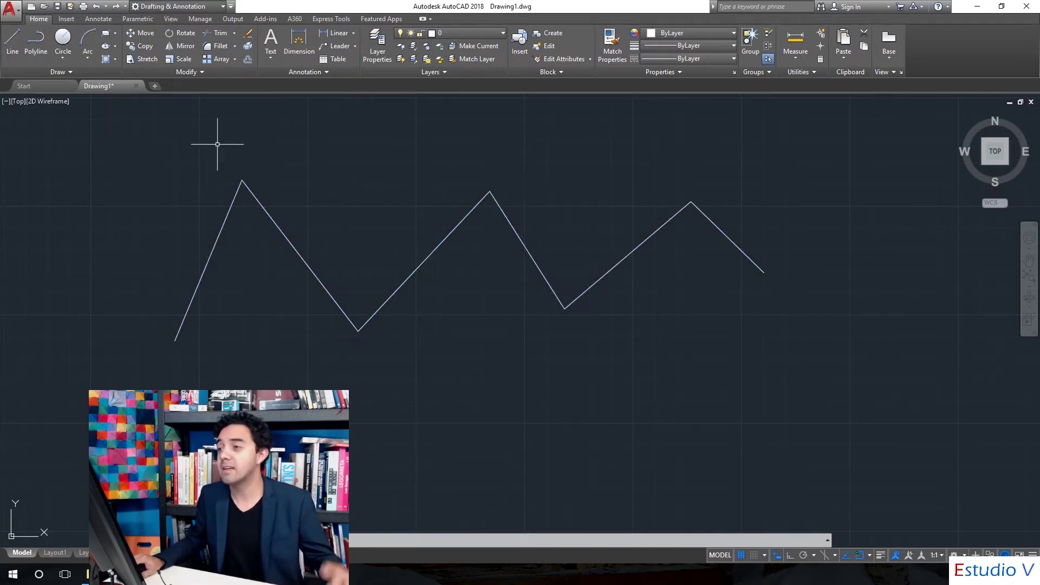
- Fillet all corners of the zigzag polyline at once with a radius of 10 using the Polyline option, and undo it
left_click(214, 45)
right_click(355, 145)
left_click(384, 215)
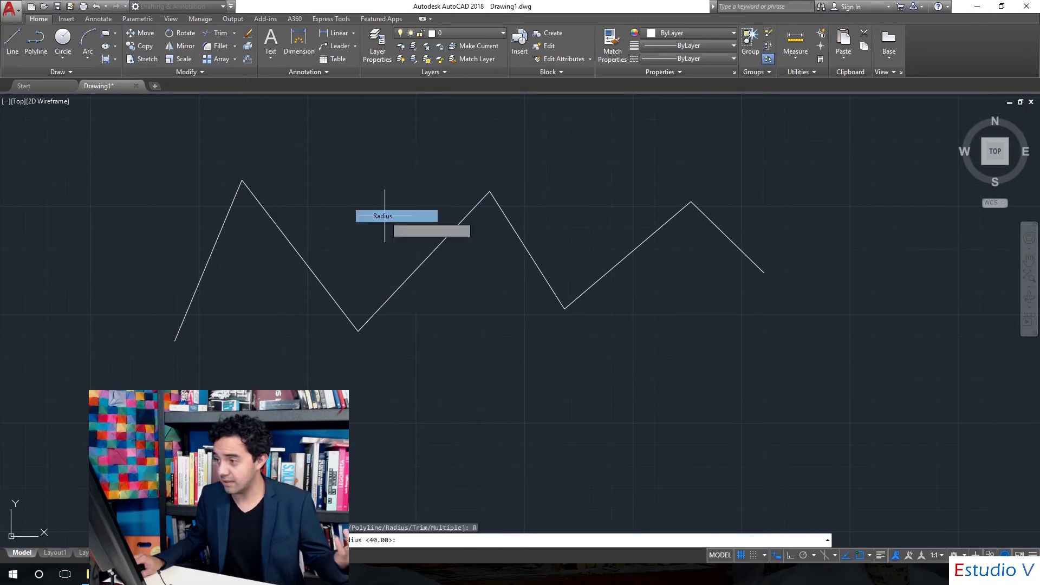
type("10")
key("Return")
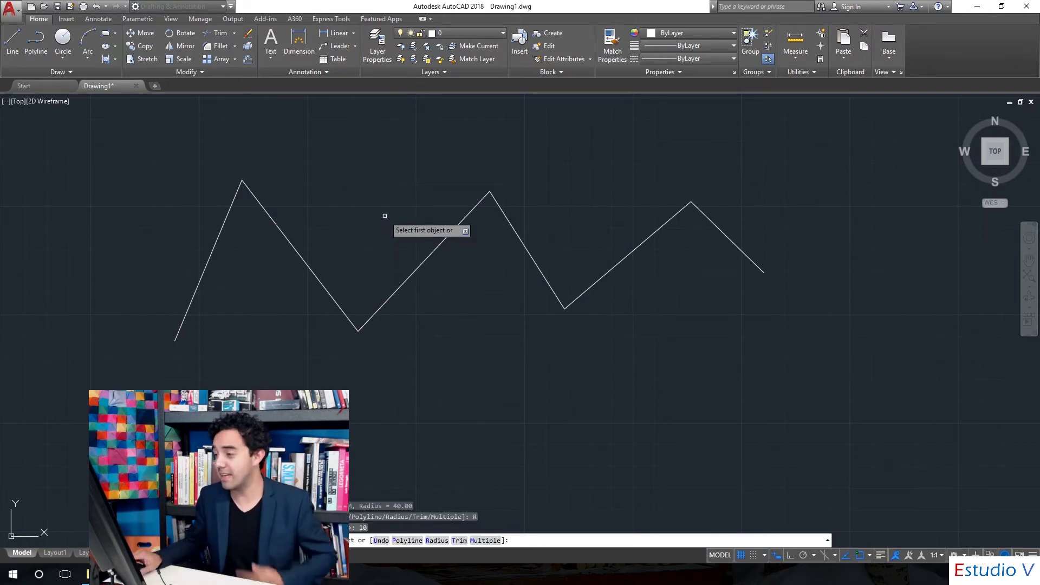
right_click(384, 216)
left_click(422, 277)
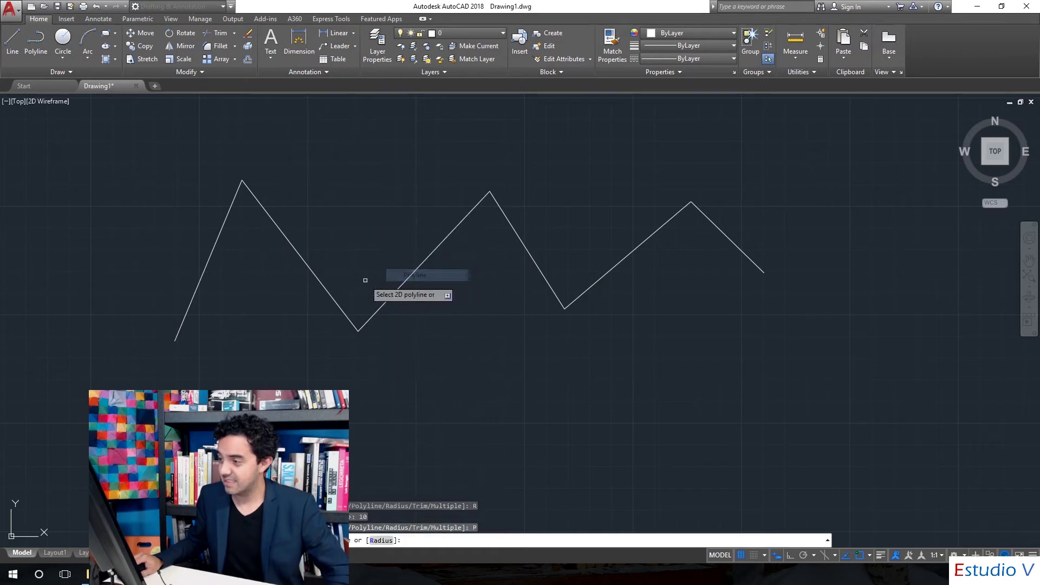
left_click(332, 293)
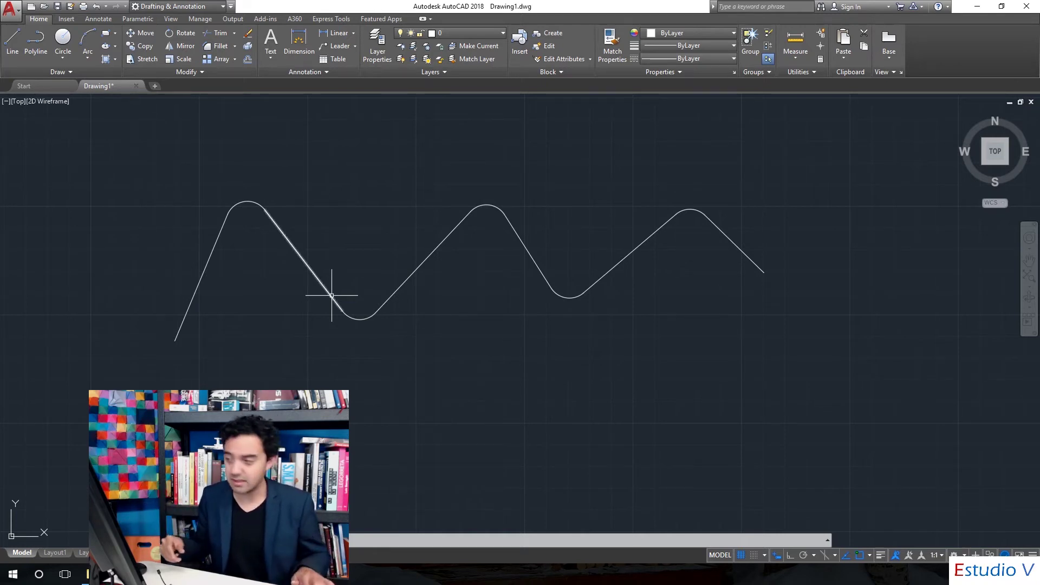
key("ctrl+z")
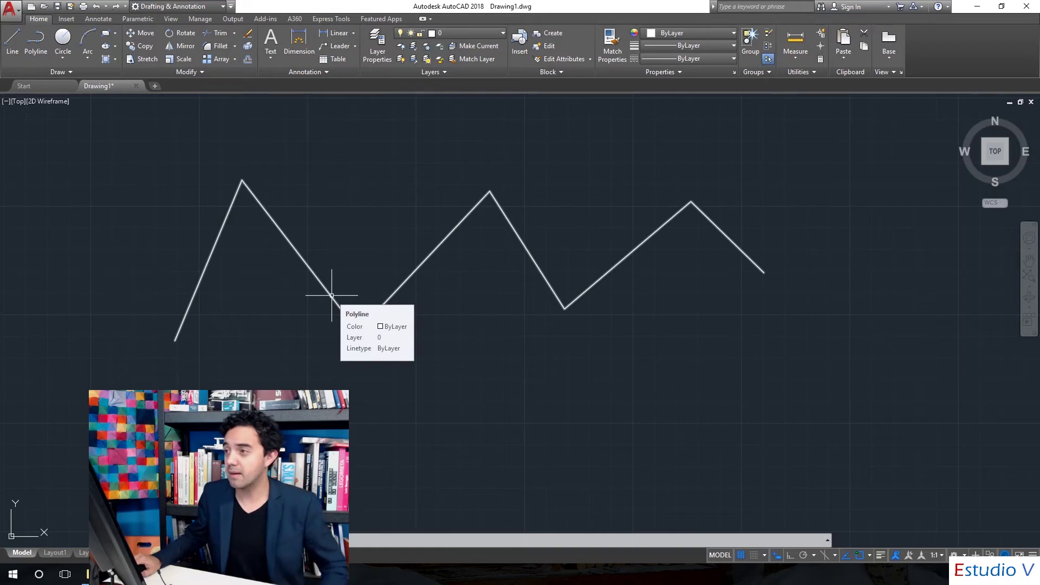
- Try to chamfer the first peak of the zigzag polyline without changing the chamfer distances
left_click(235, 48)
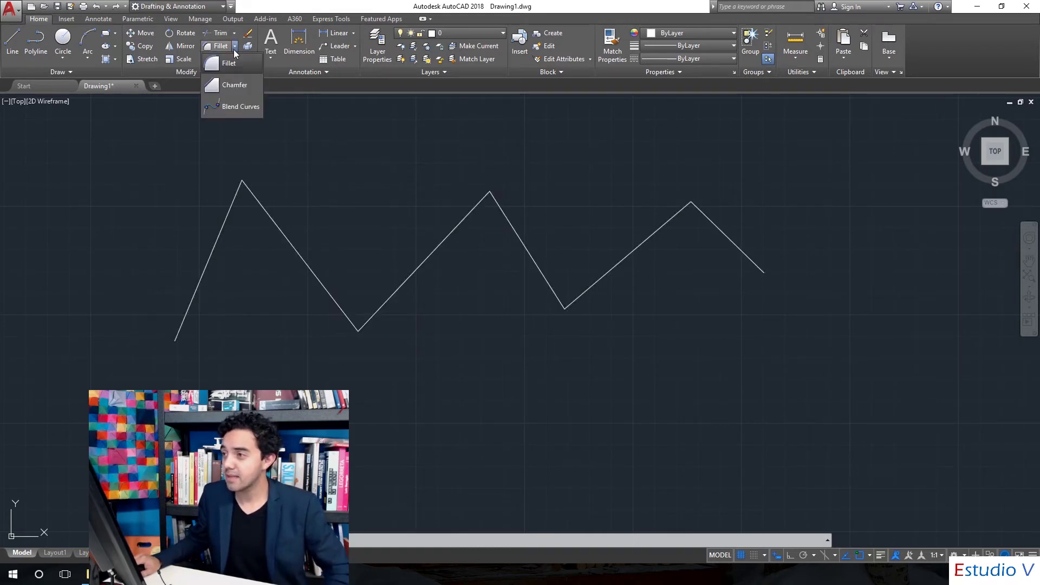
left_click(239, 84)
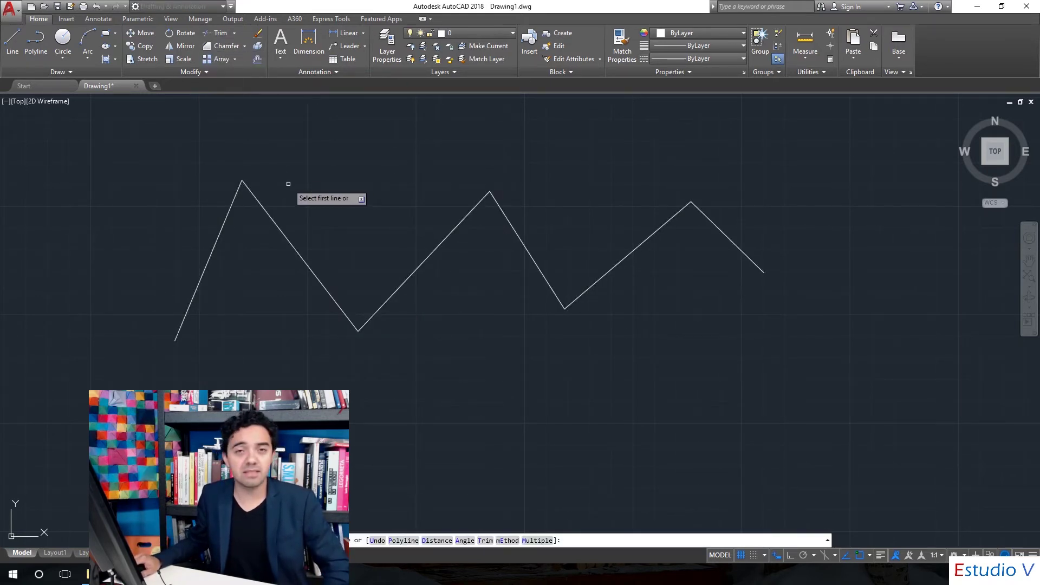
left_click(223, 227)
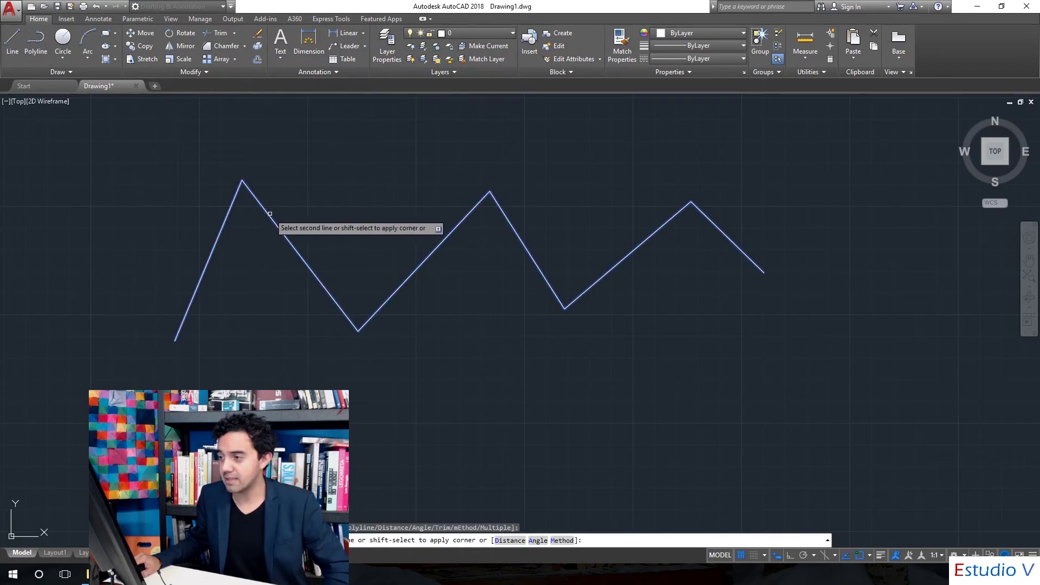
left_click(270, 214)
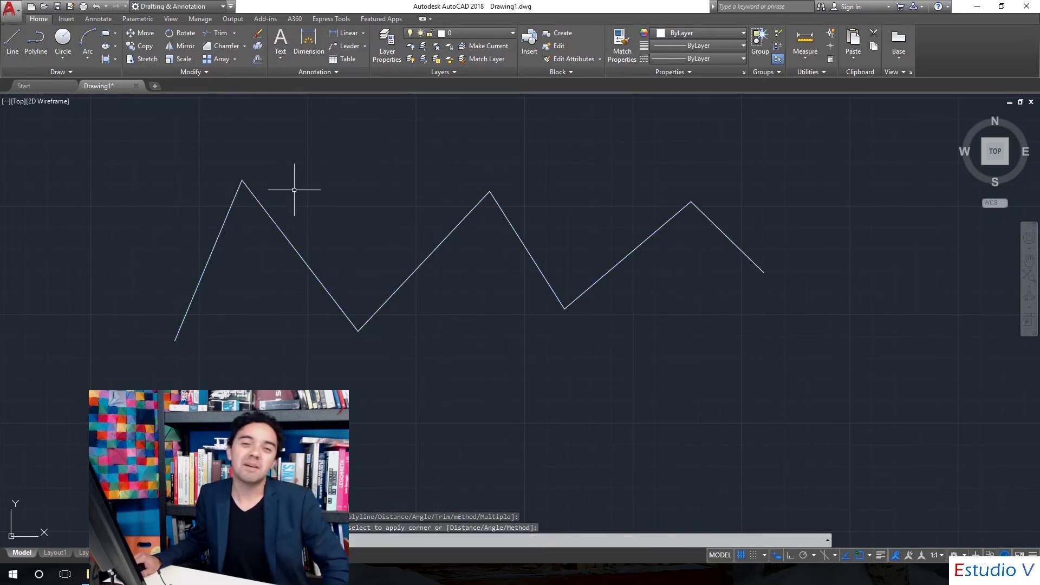
- Chamfer the first peak of the zigzag polyline with both the first and second distances set to 10
left_click(226, 46)
right_click(312, 206)
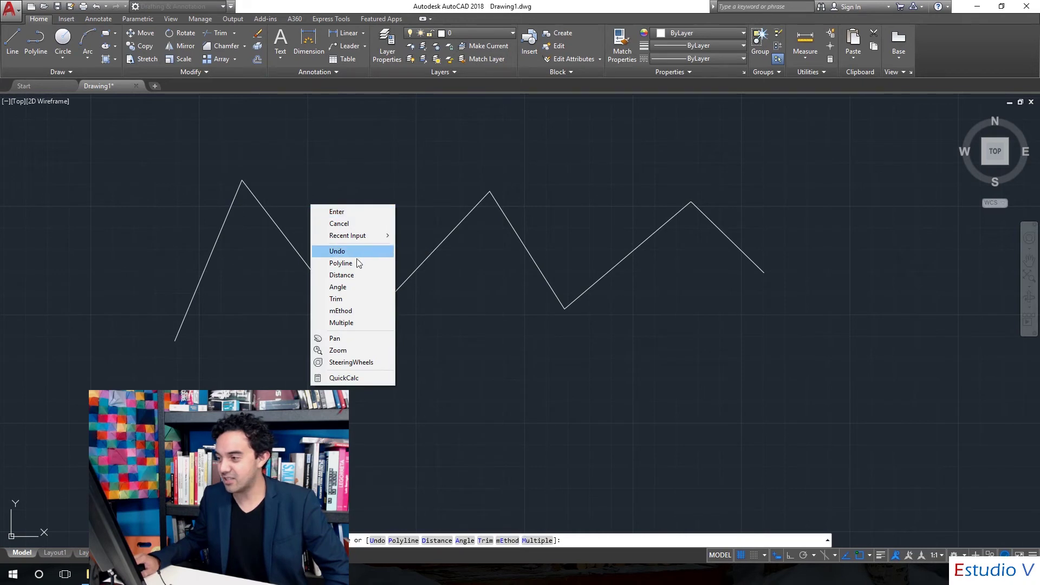
left_click(363, 285)
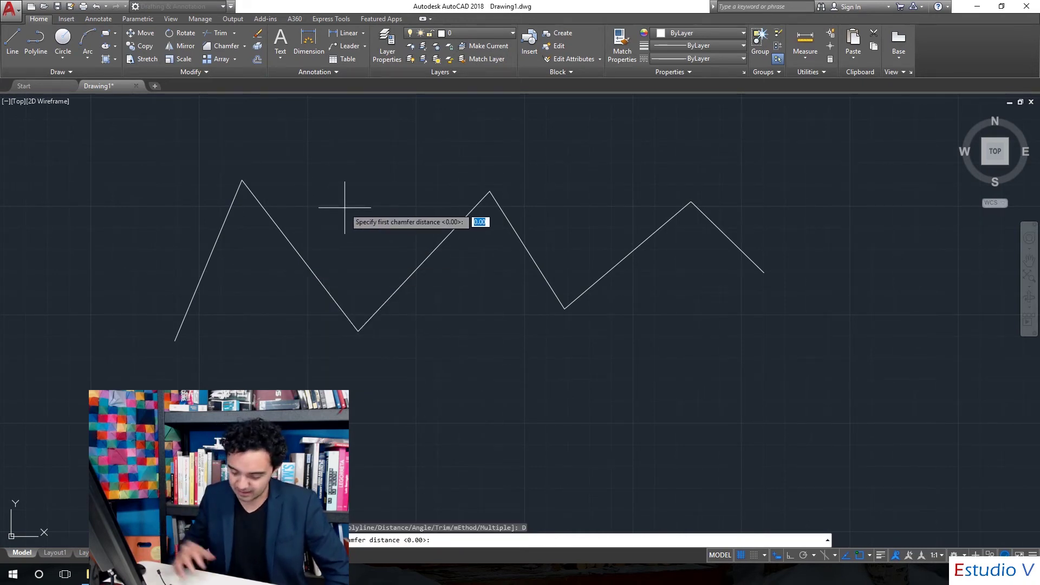
type("10")
key("Return")
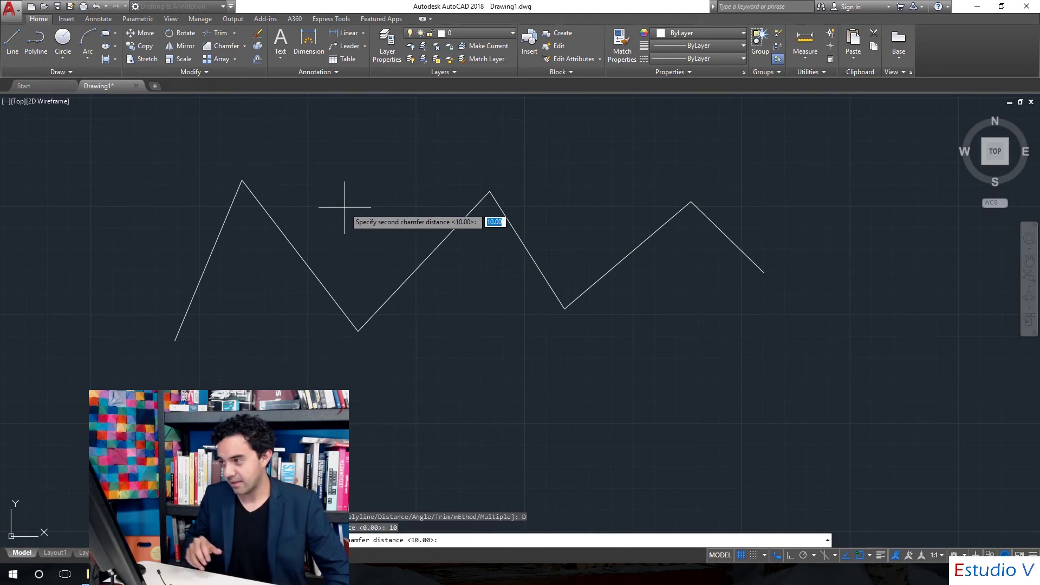
type("10")
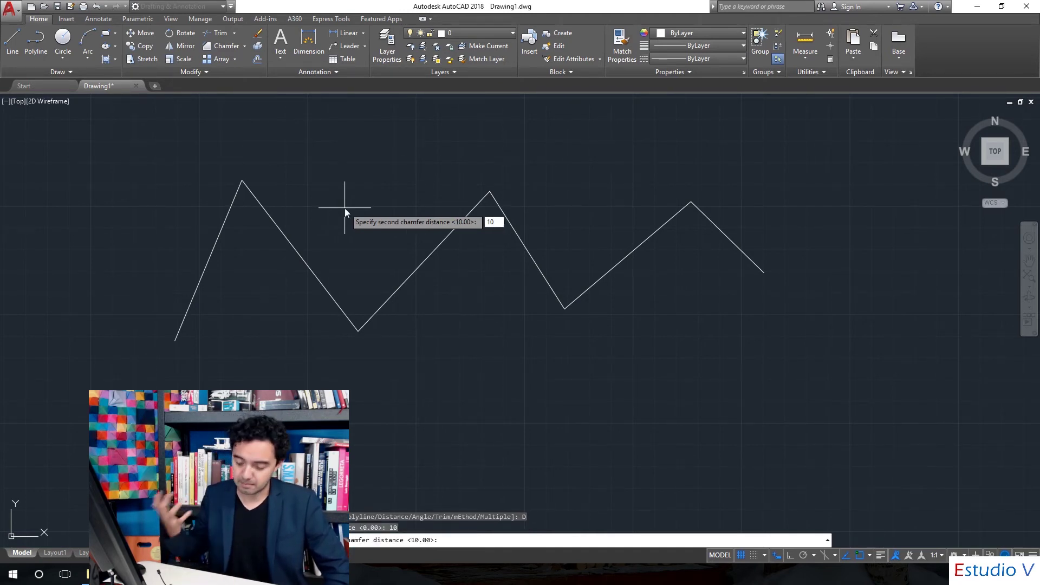
key("Return")
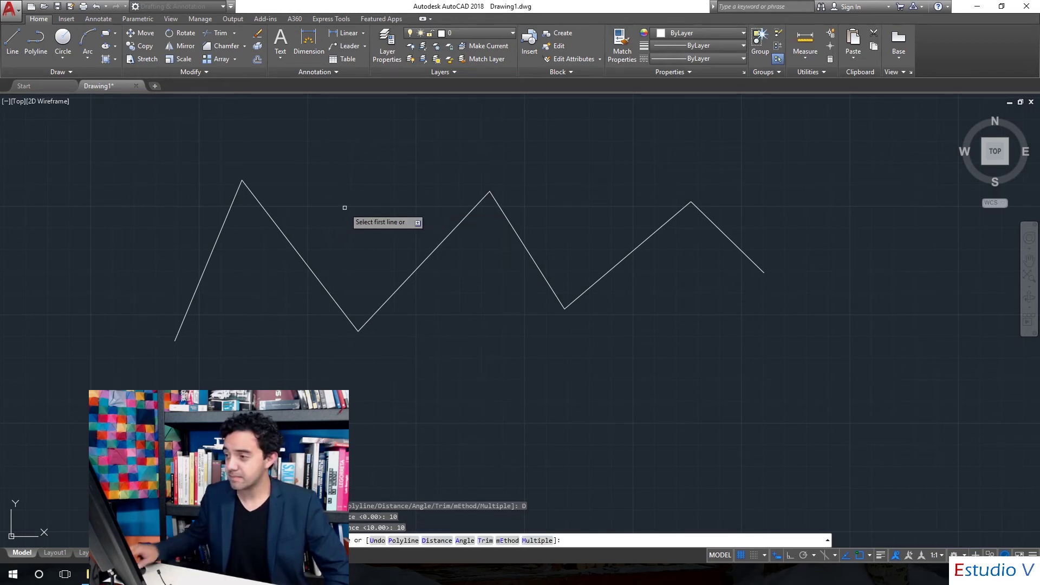
left_click(231, 207)
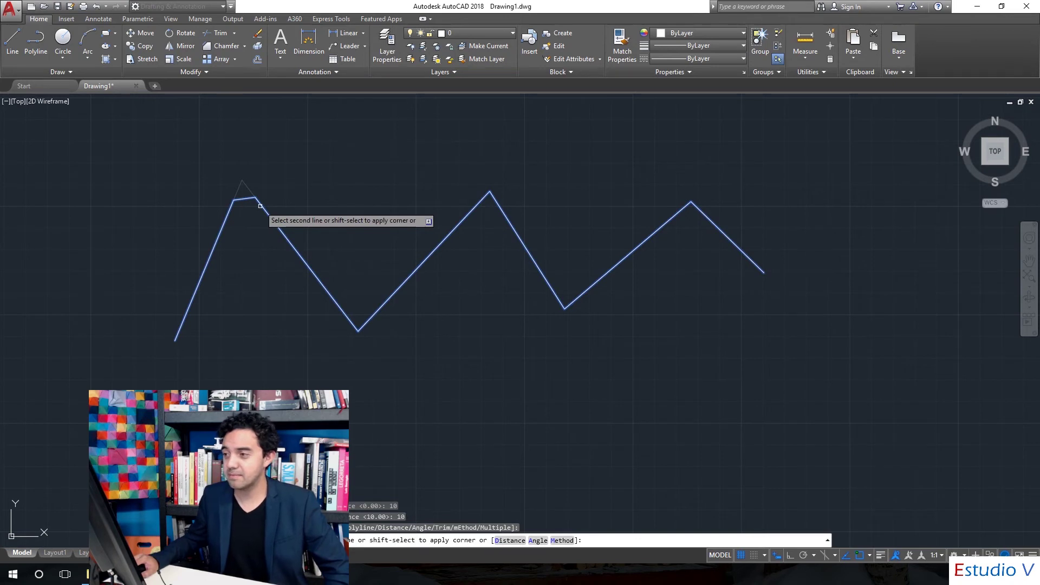
scroll(260, 206, "up", 4)
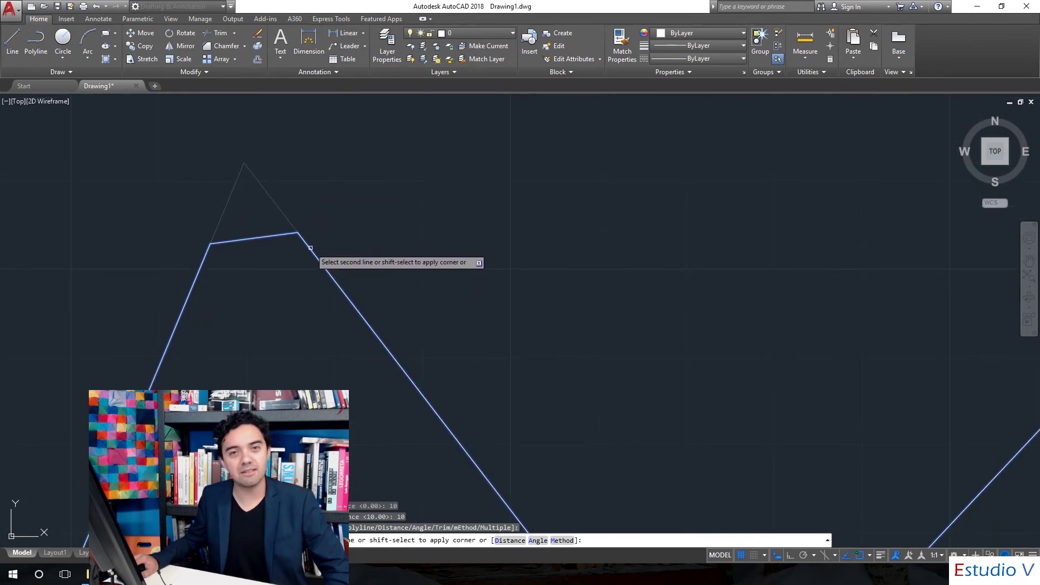
scroll(311, 247, "down", 8)
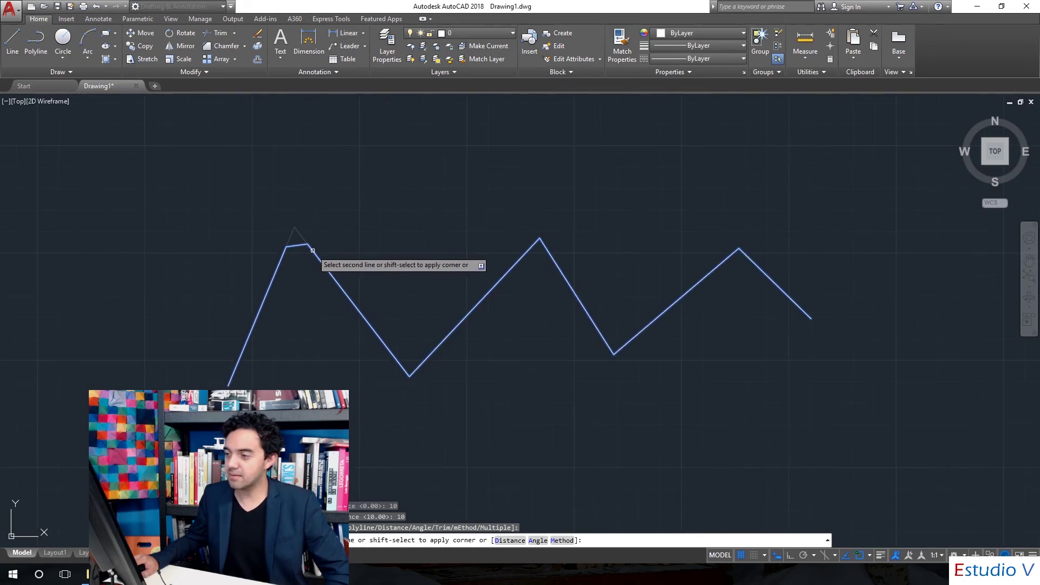
left_click(313, 259)
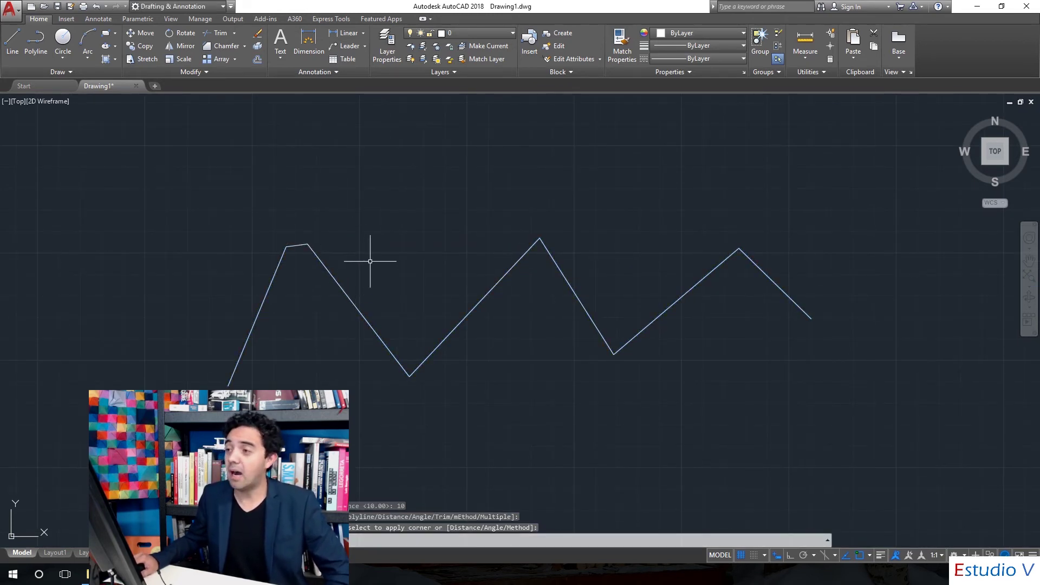
left_click(245, 46)
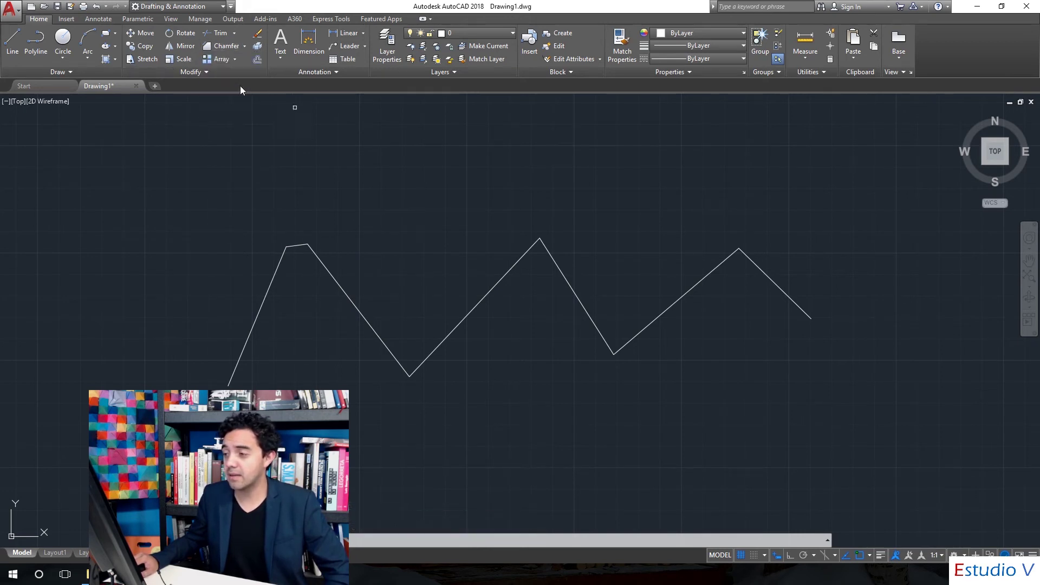
right_click(360, 193)
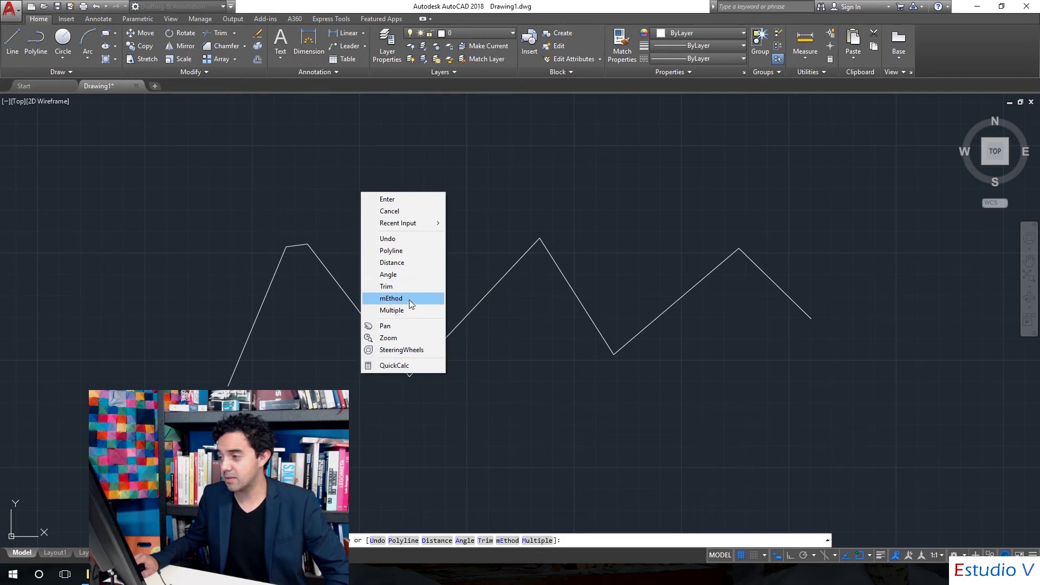
left_click(419, 252)
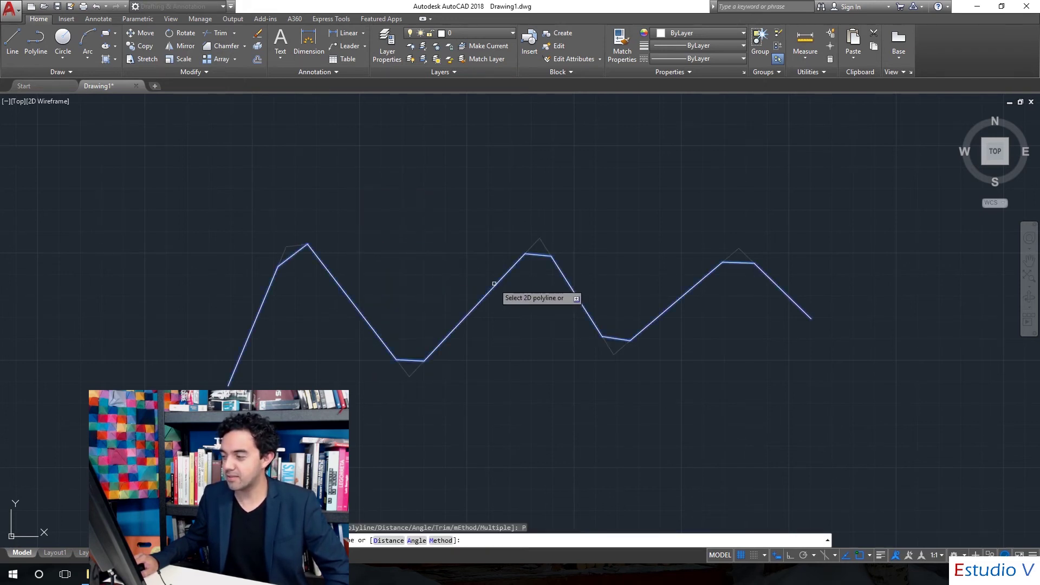
scroll(494, 283, "down", 2)
scroll(493, 284, "up", 2)
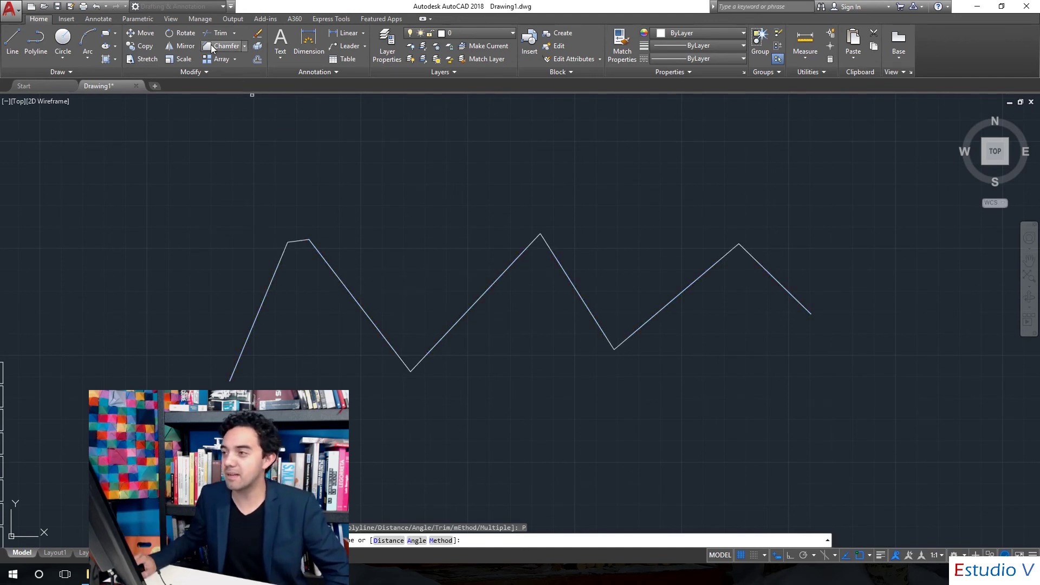
- Chamfer all corners of the zigzag polyline at once with both distances set to 1, using the Polyline option
right_click(371, 185)
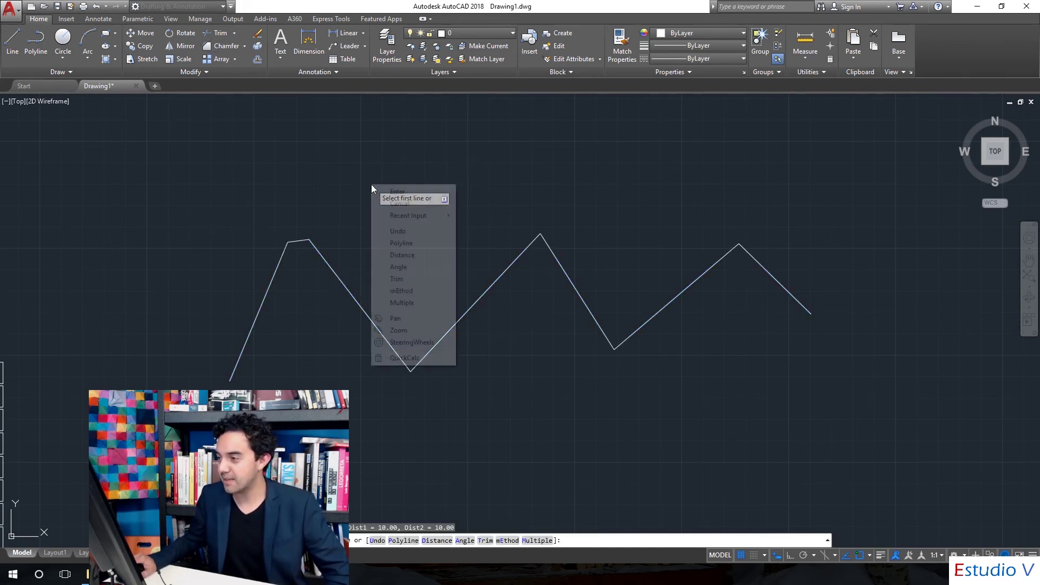
left_click(409, 254)
type("10.00")
key("Return")
key("Return")
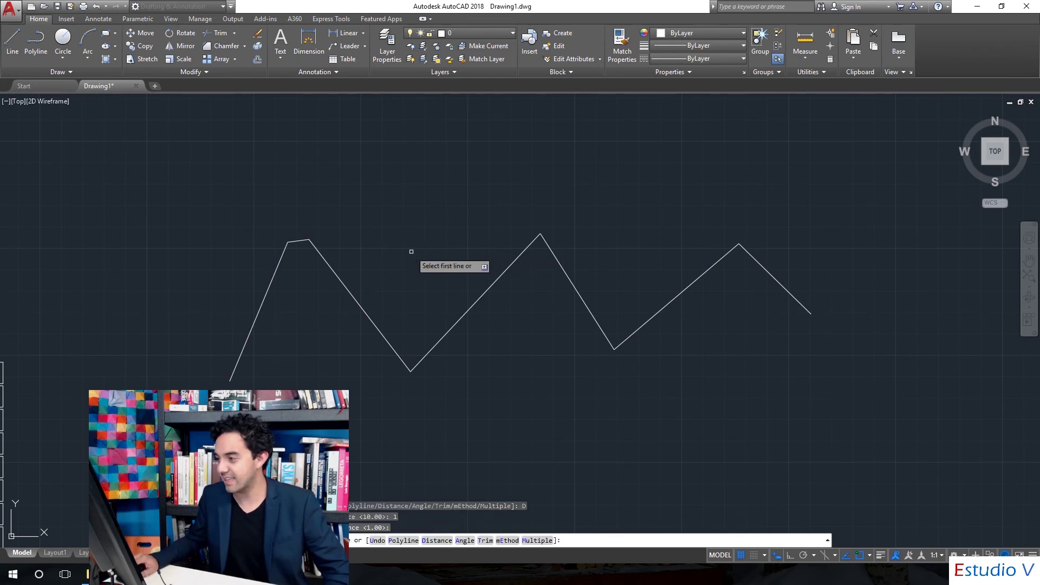
right_click(355, 197)
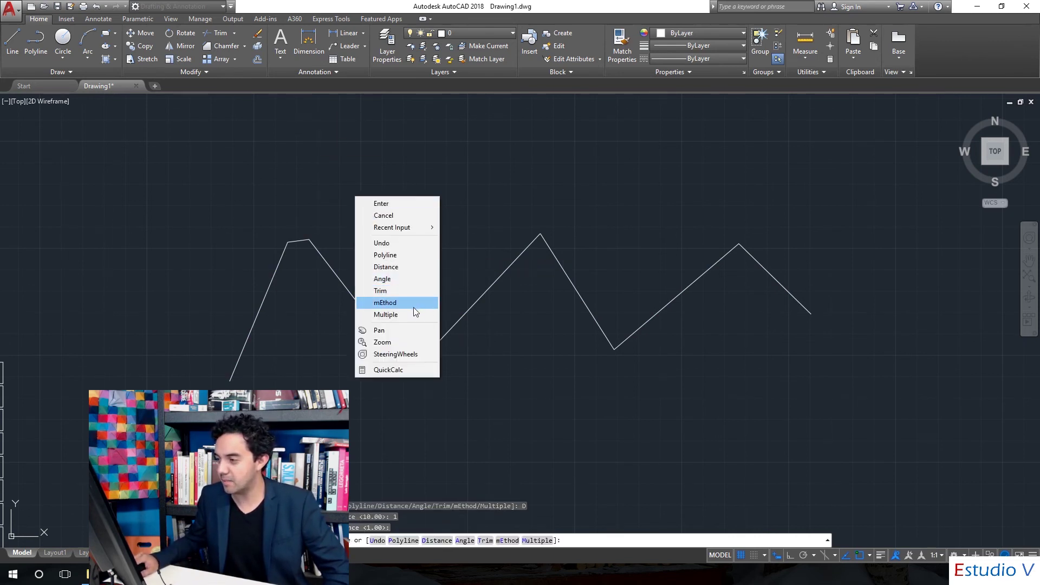
left_click(421, 255)
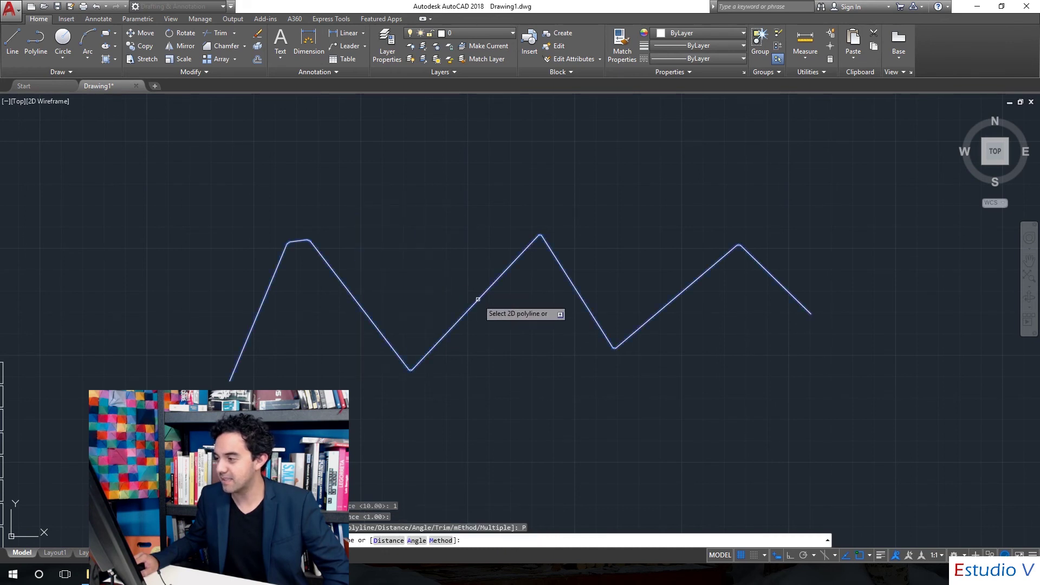
left_click(337, 278)
- Examine the chamfered corners at the first peak and first valley of the zigzag polyline
scroll(287, 240, "up", 4)
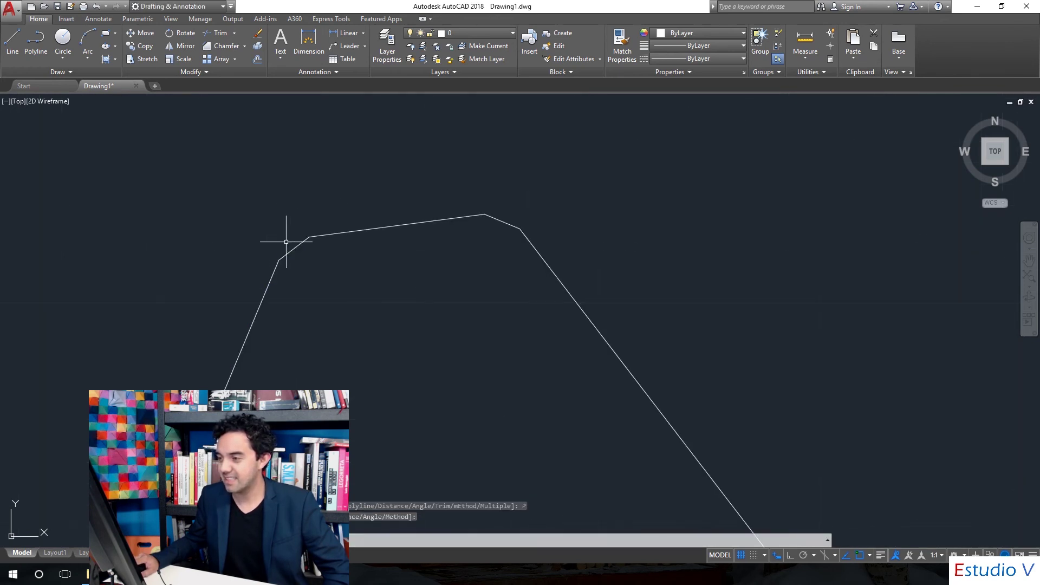
scroll(297, 246, "down", 5)
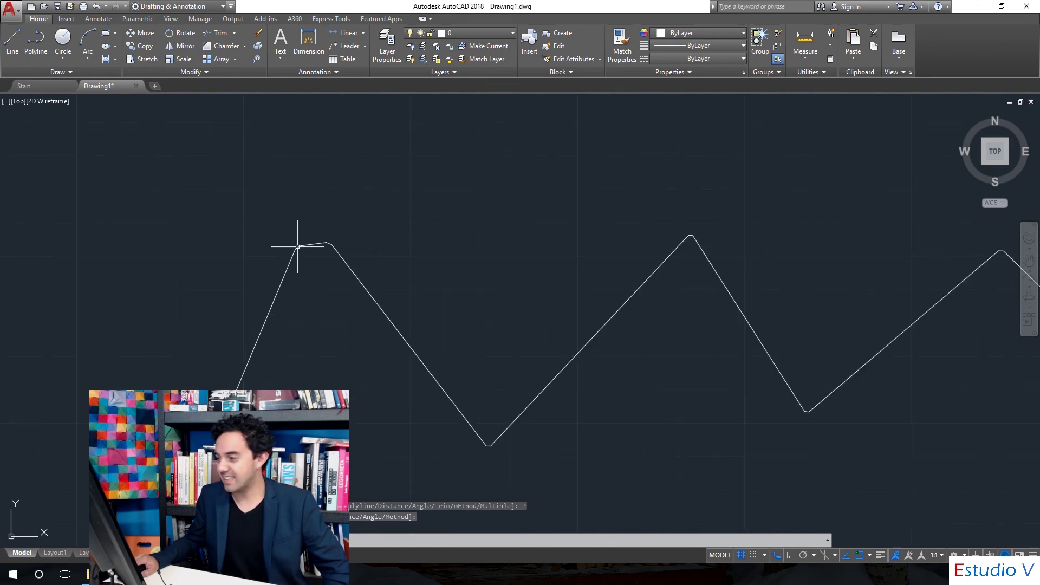
scroll(352, 303, "up", 6)
scroll(384, 305, "down", 5)
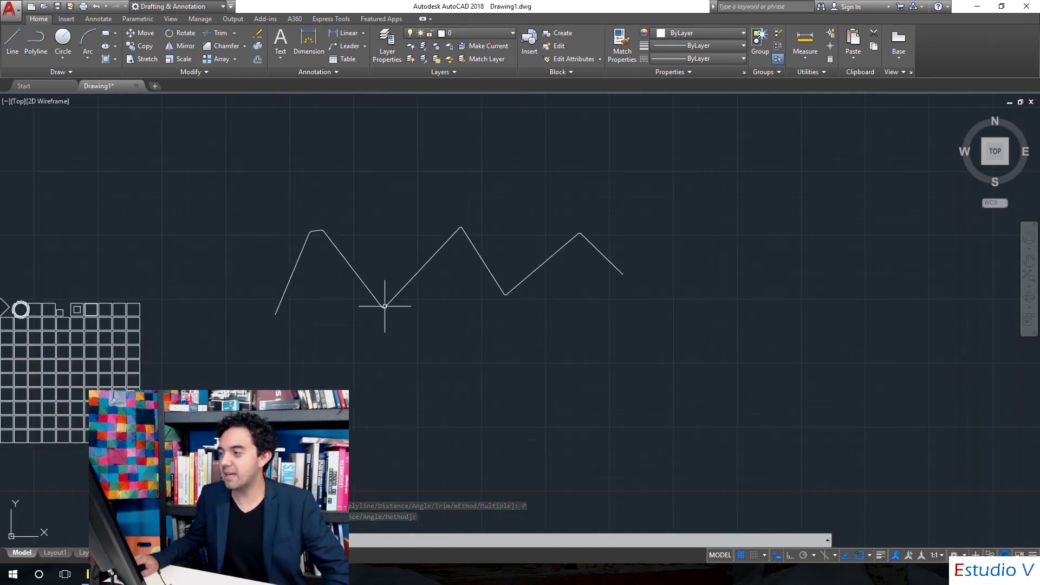
scroll(359, 270, "up", 3)
scroll(358, 266, "down", 2)
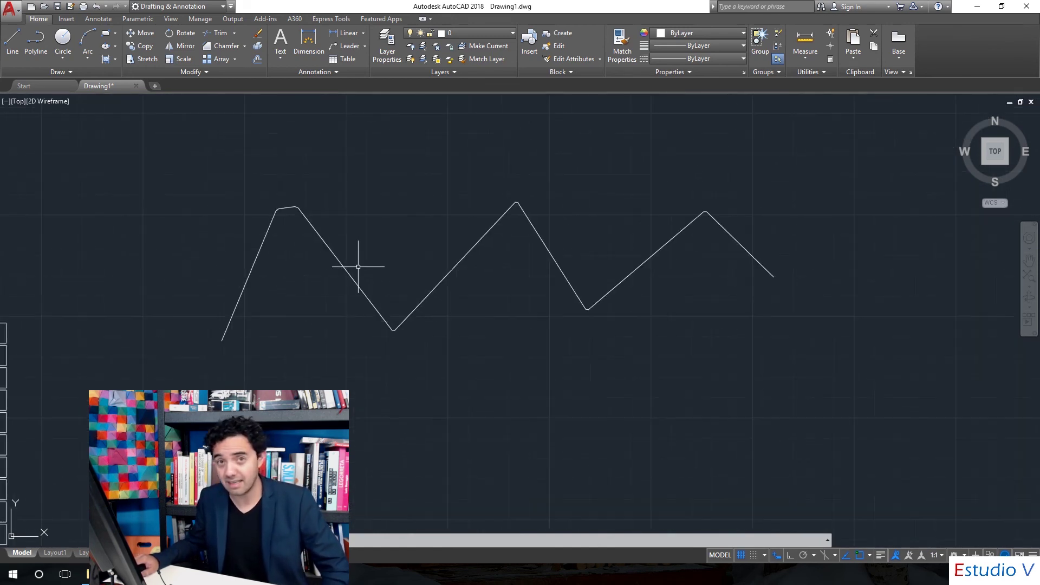